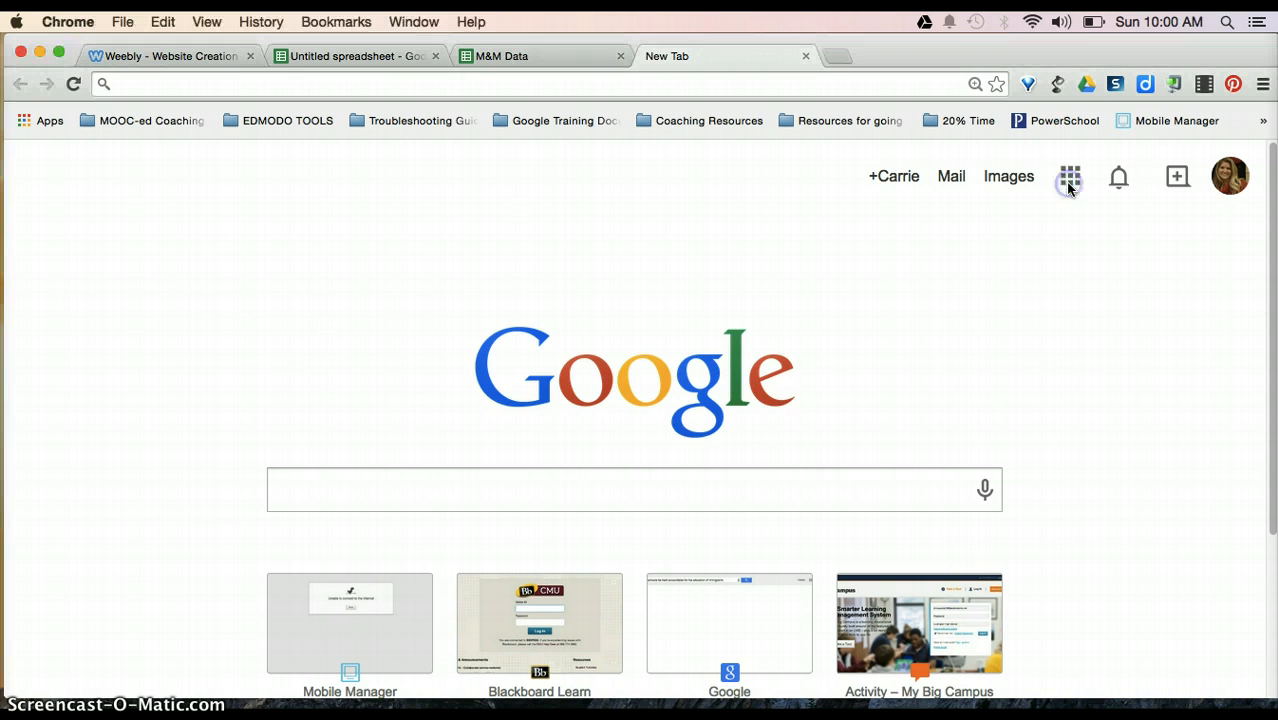
Open Google Drive and view the file types that can be created there.
{"action": "left_click", "coordinate": [1068, 188]}
{"action": "left_click", "coordinate": [955, 395]}
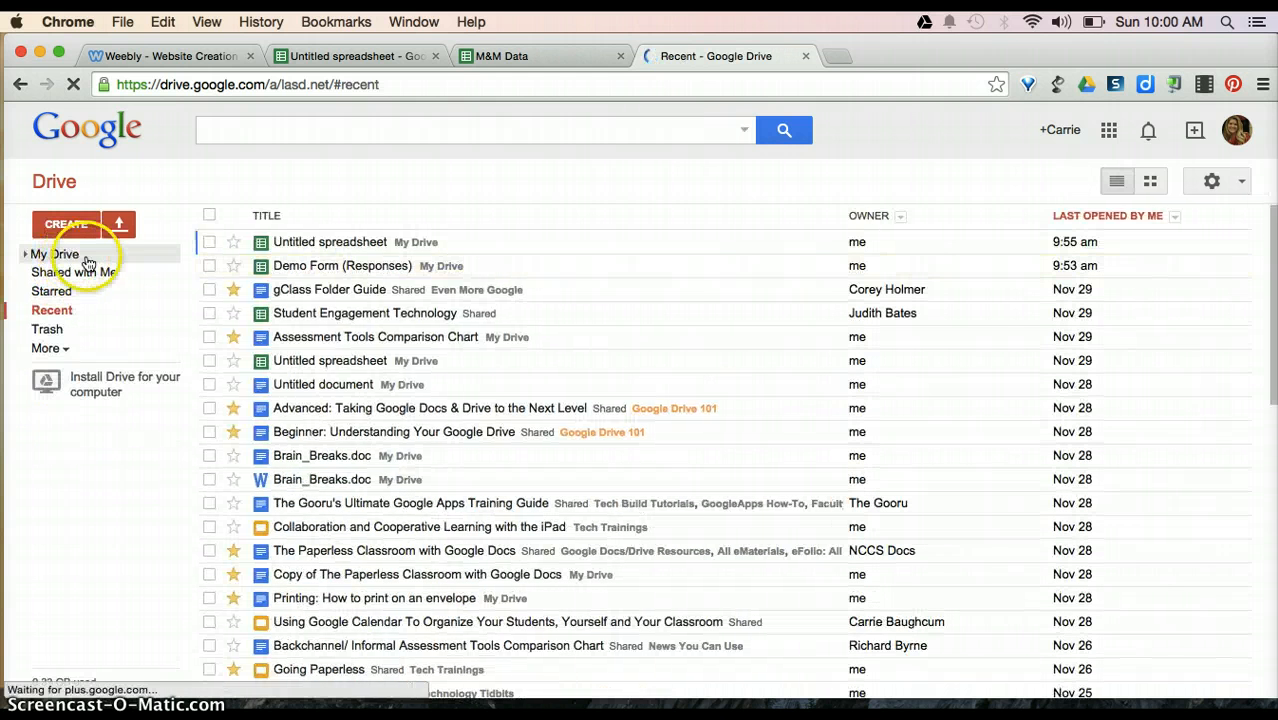
{"action": "left_click", "coordinate": [78, 226]}
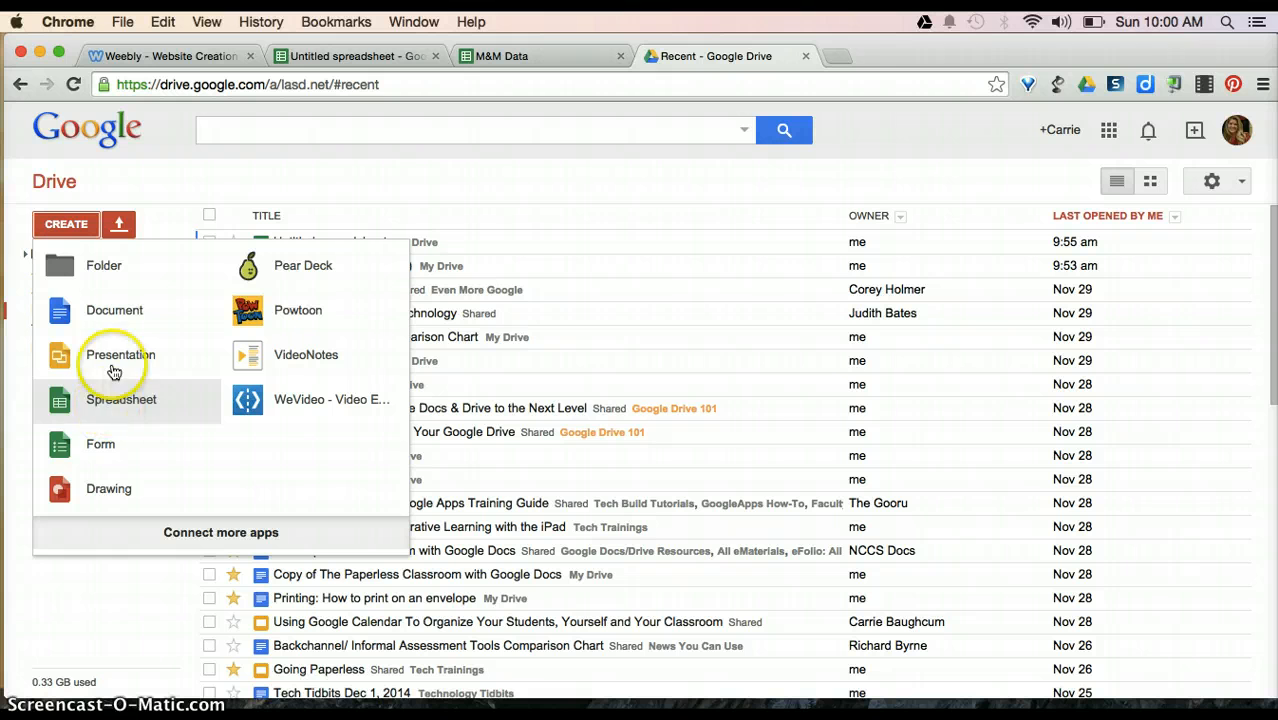
{"action": "left_click", "coordinate": [173, 189]}
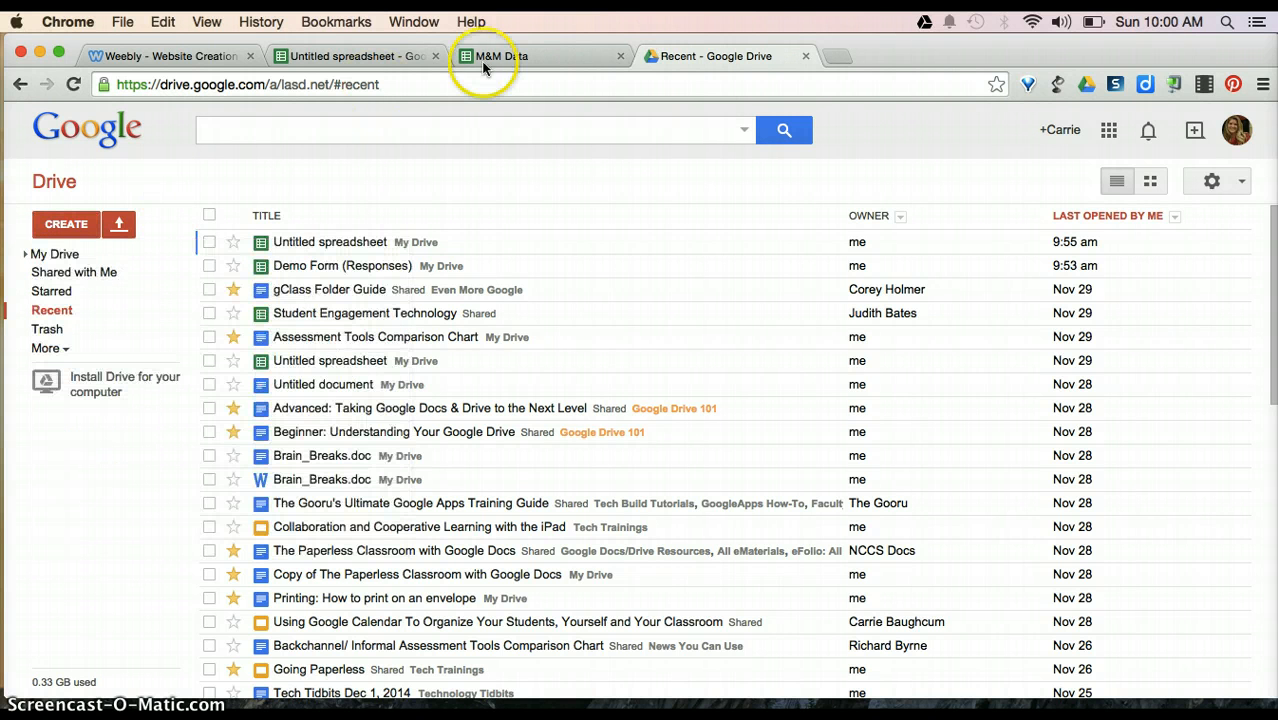
Switch to the untitled spreadsheet and review the options available for column A.
{"action": "left_click", "coordinate": [365, 56]}
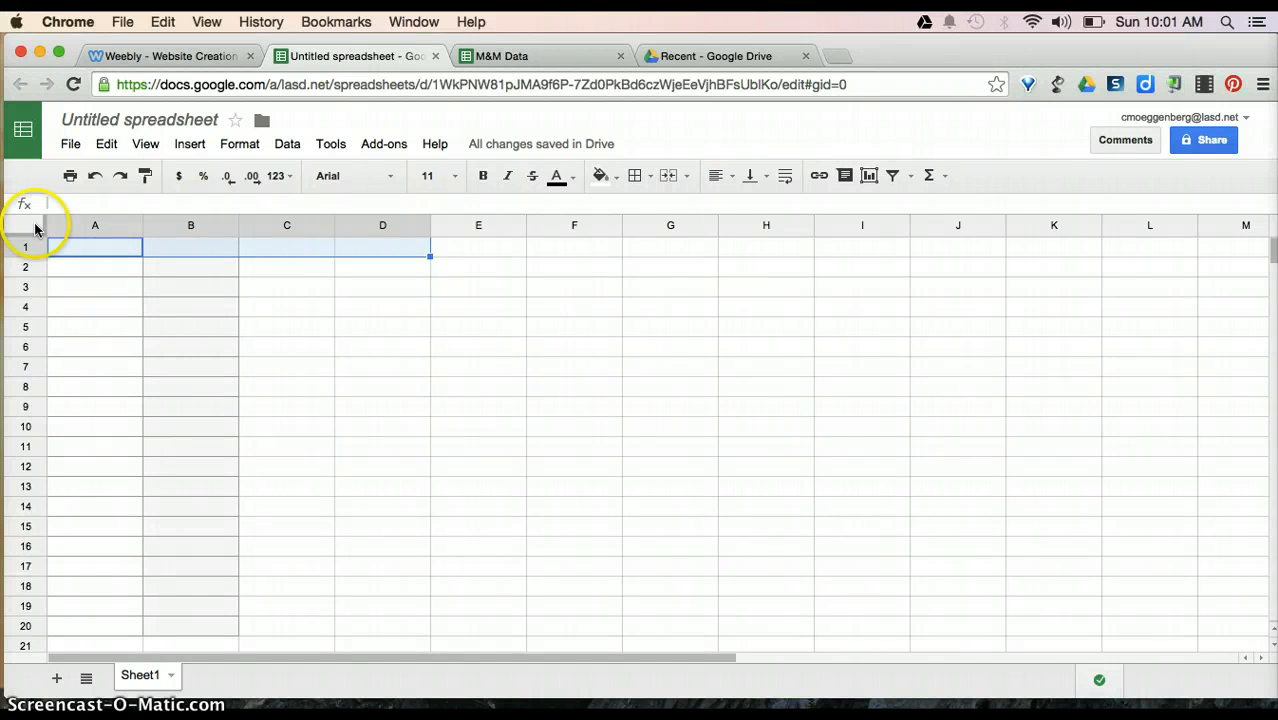
{"action": "left_click", "coordinate": [97, 271]}
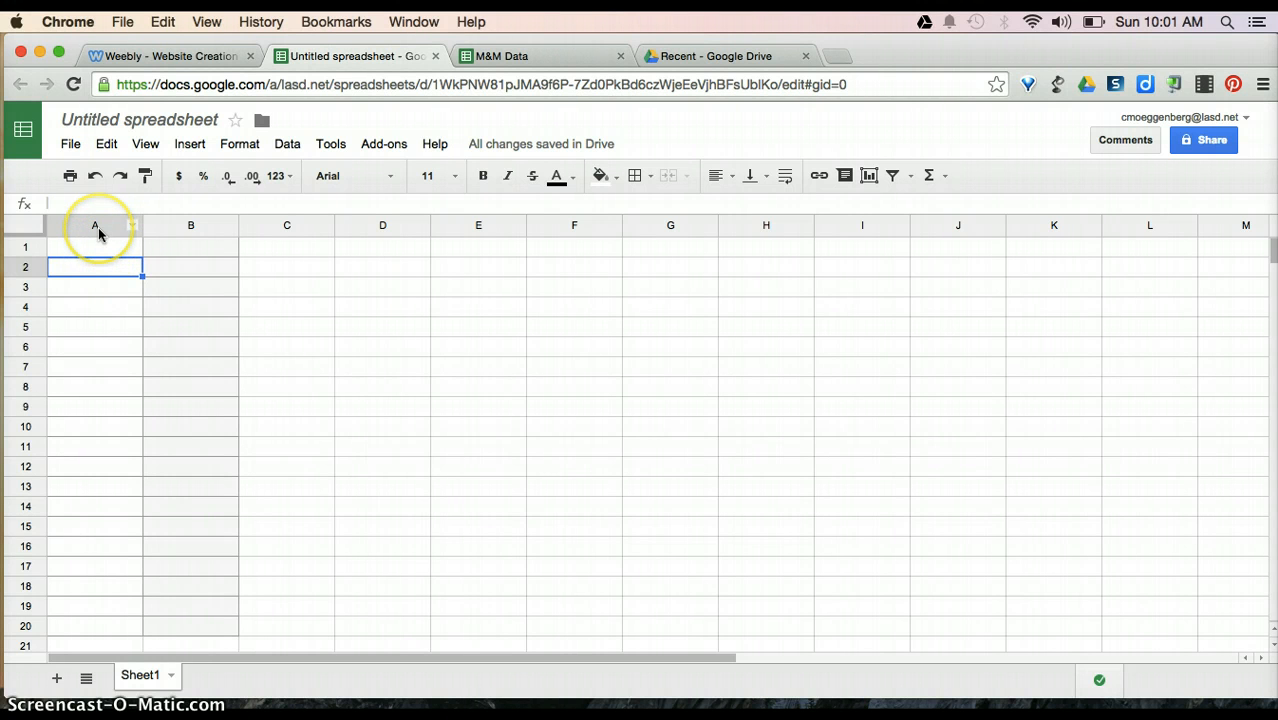
{"action": "left_click", "coordinate": [133, 227]}
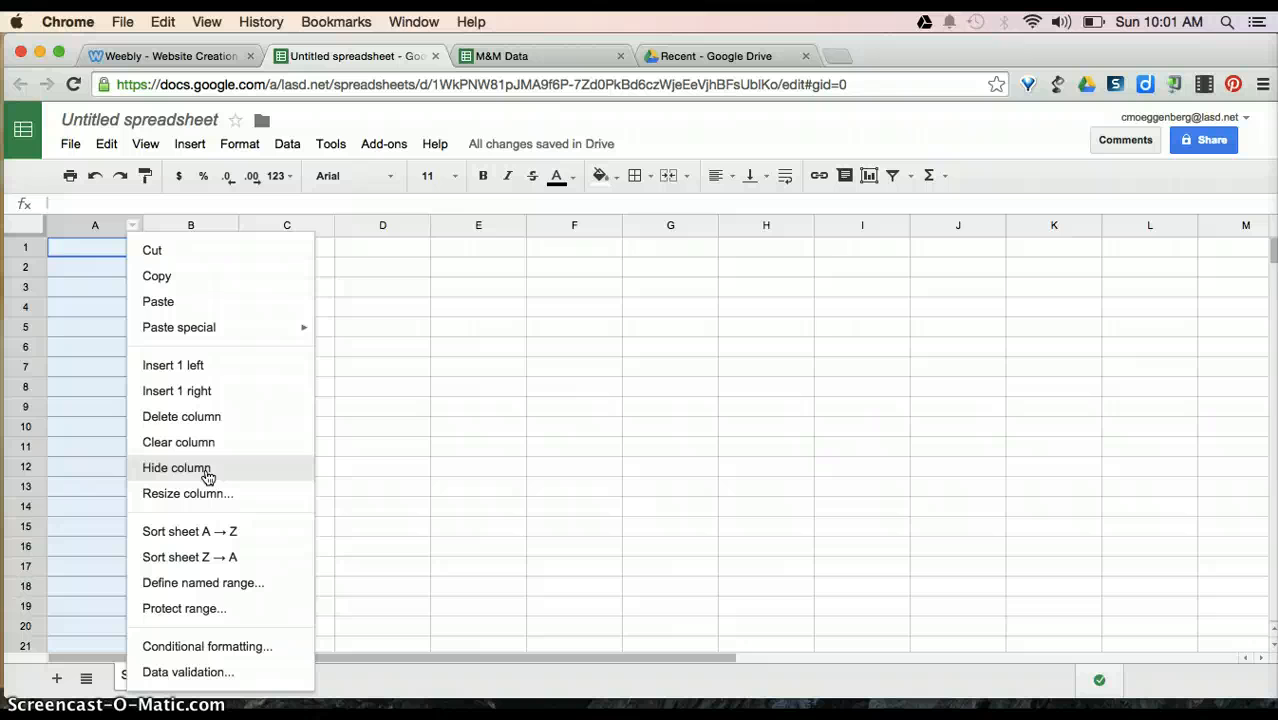
{"action": "left_click", "coordinate": [191, 206]}
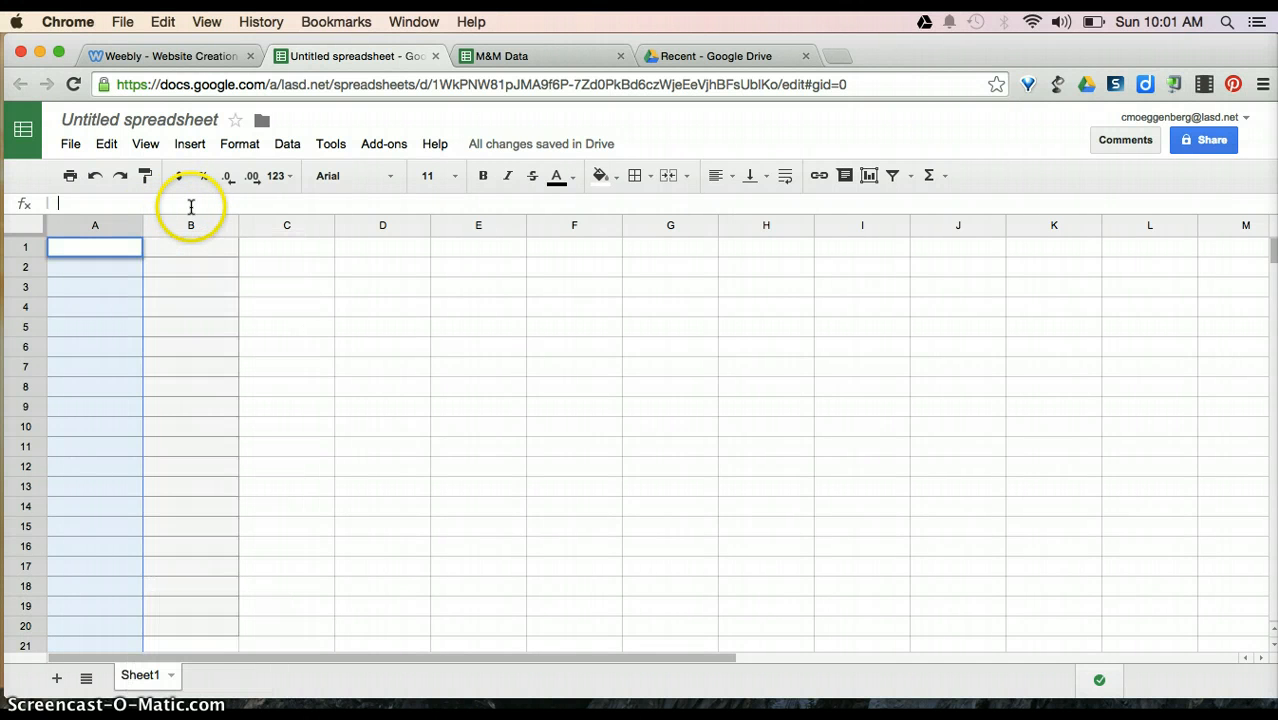
{"action": "left_click", "coordinate": [104, 270]}
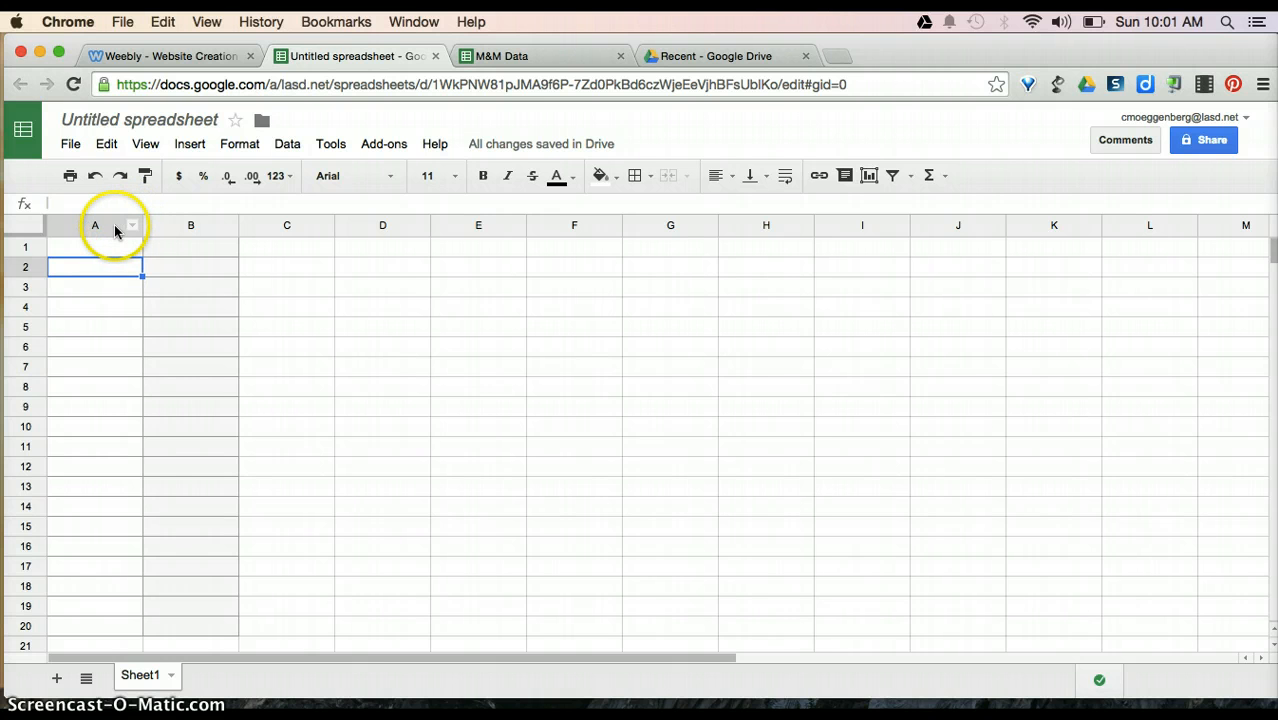
Fill the whole of column A with yellow.
{"action": "left_click", "coordinate": [95, 225]}
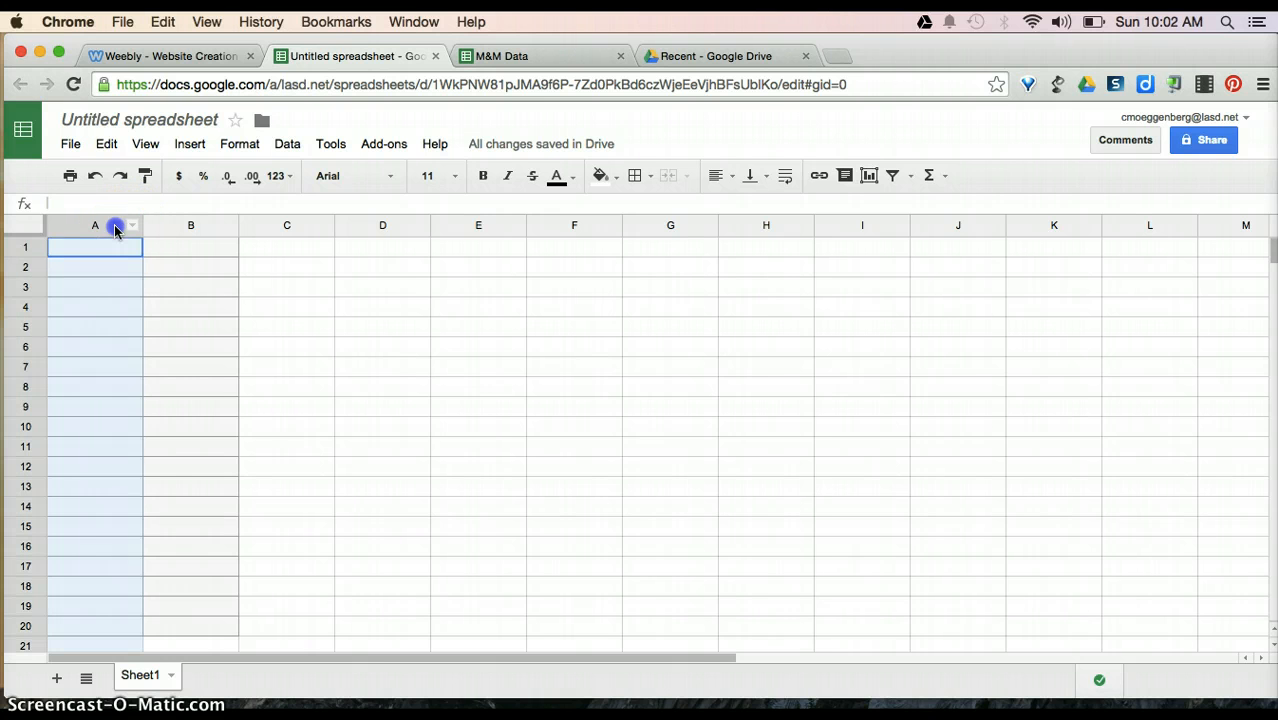
{"action": "left_click", "coordinate": [616, 180]}
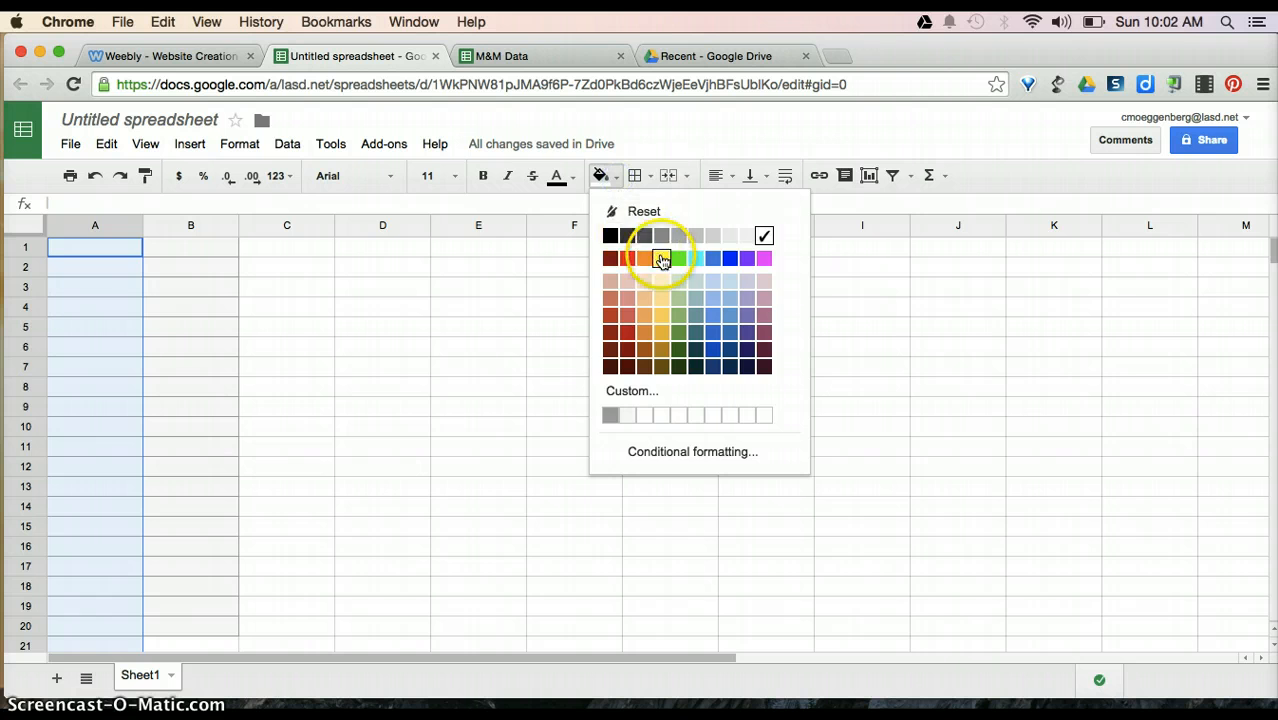
{"action": "left_click", "coordinate": [661, 259]}
{"action": "left_click", "coordinate": [380, 385]}
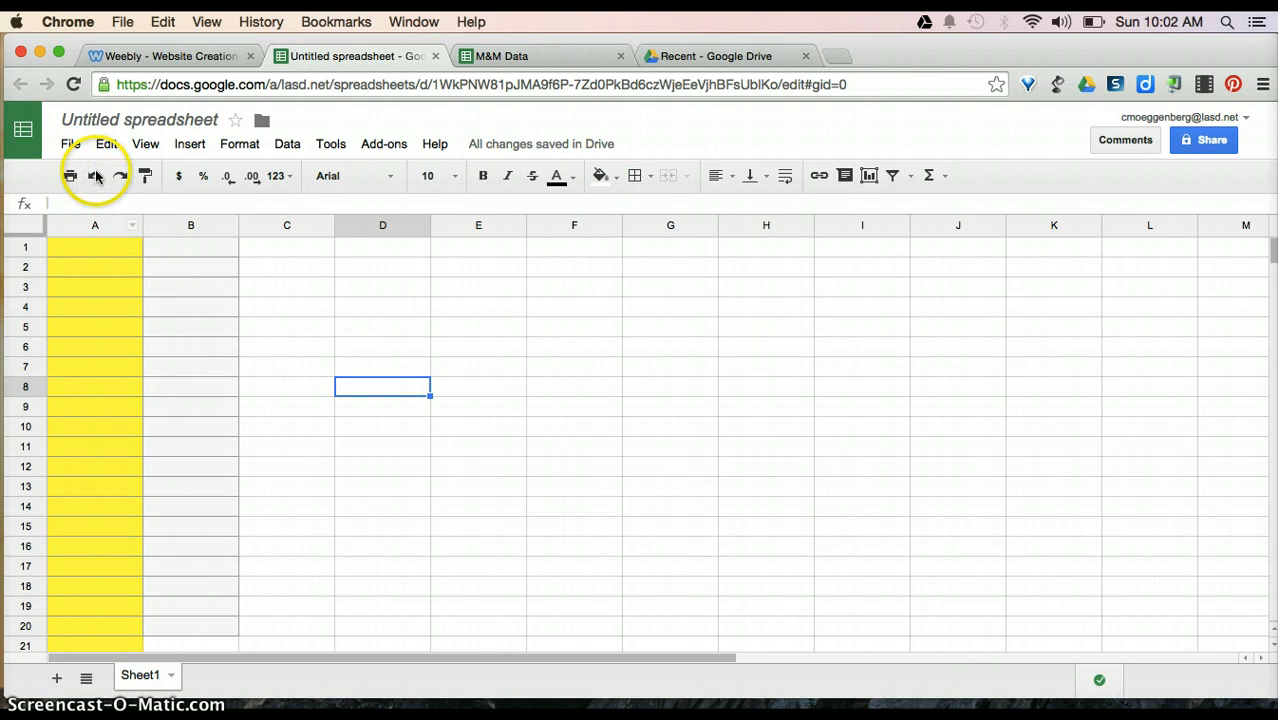
Reset the fill colour of column A.
{"action": "left_click", "coordinate": [133, 227]}
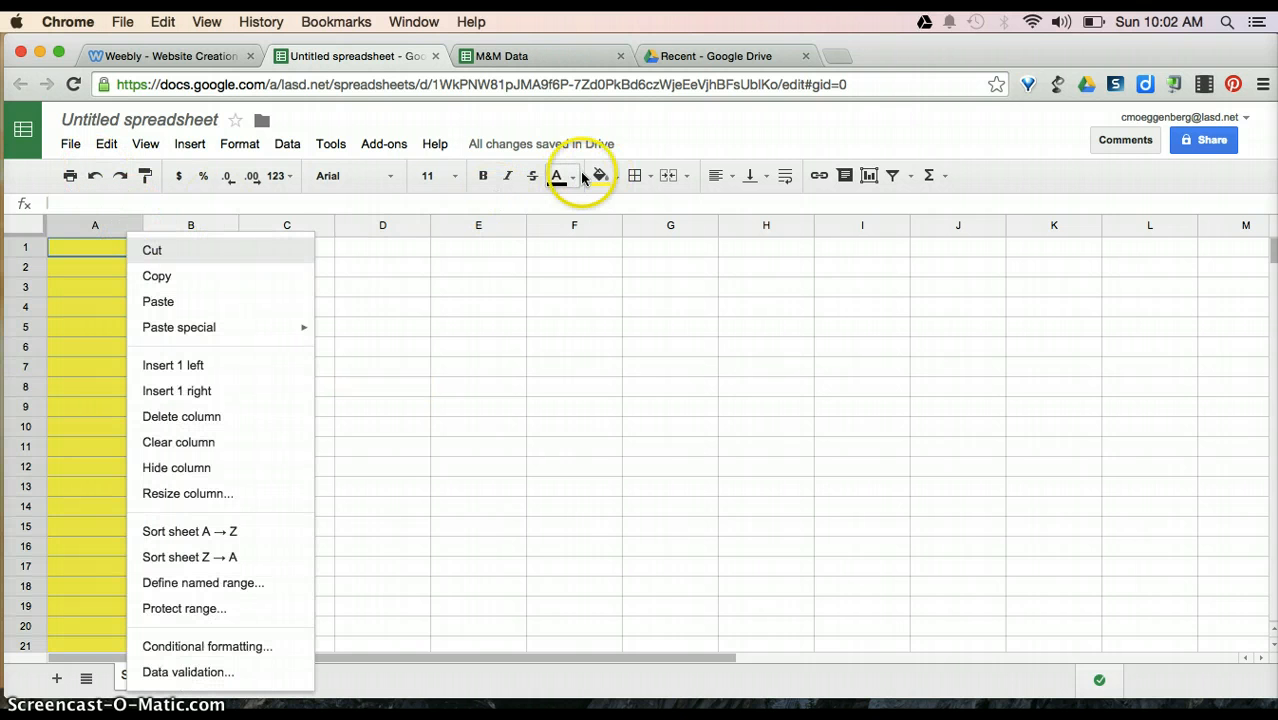
{"action": "mouse_move", "coordinate": [188, 328]}
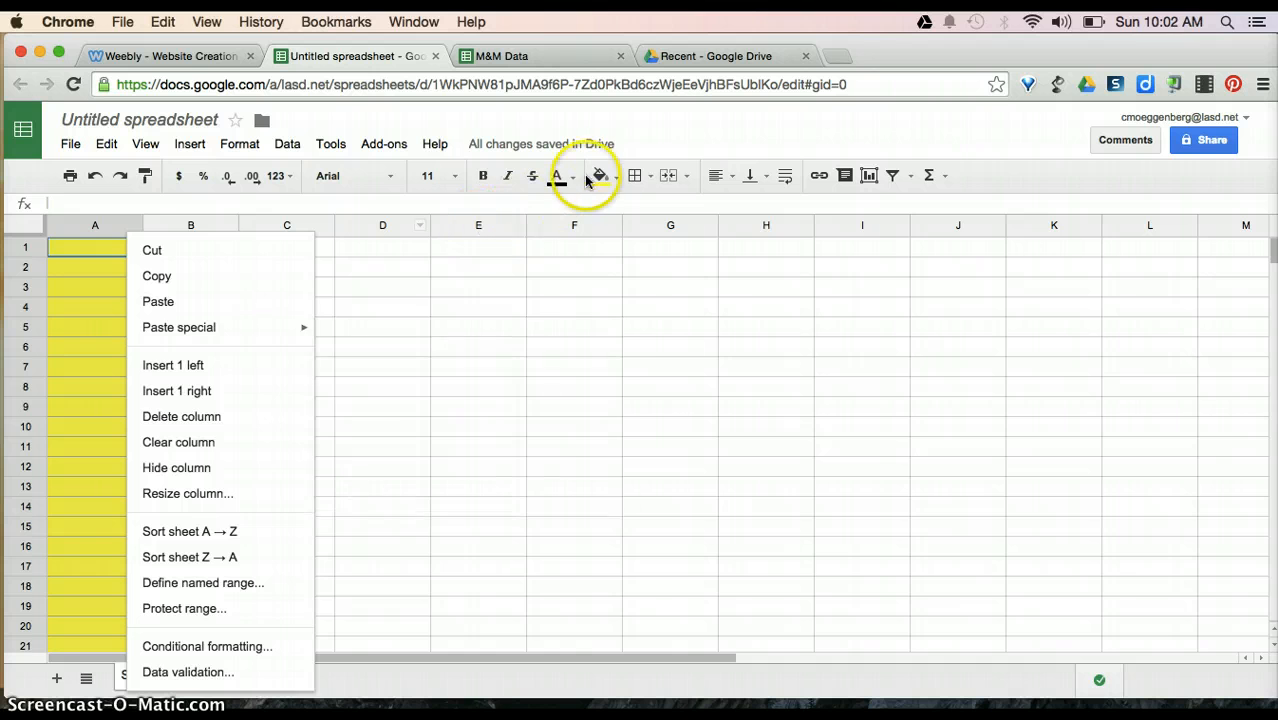
{"action": "left_click", "coordinate": [618, 178]}
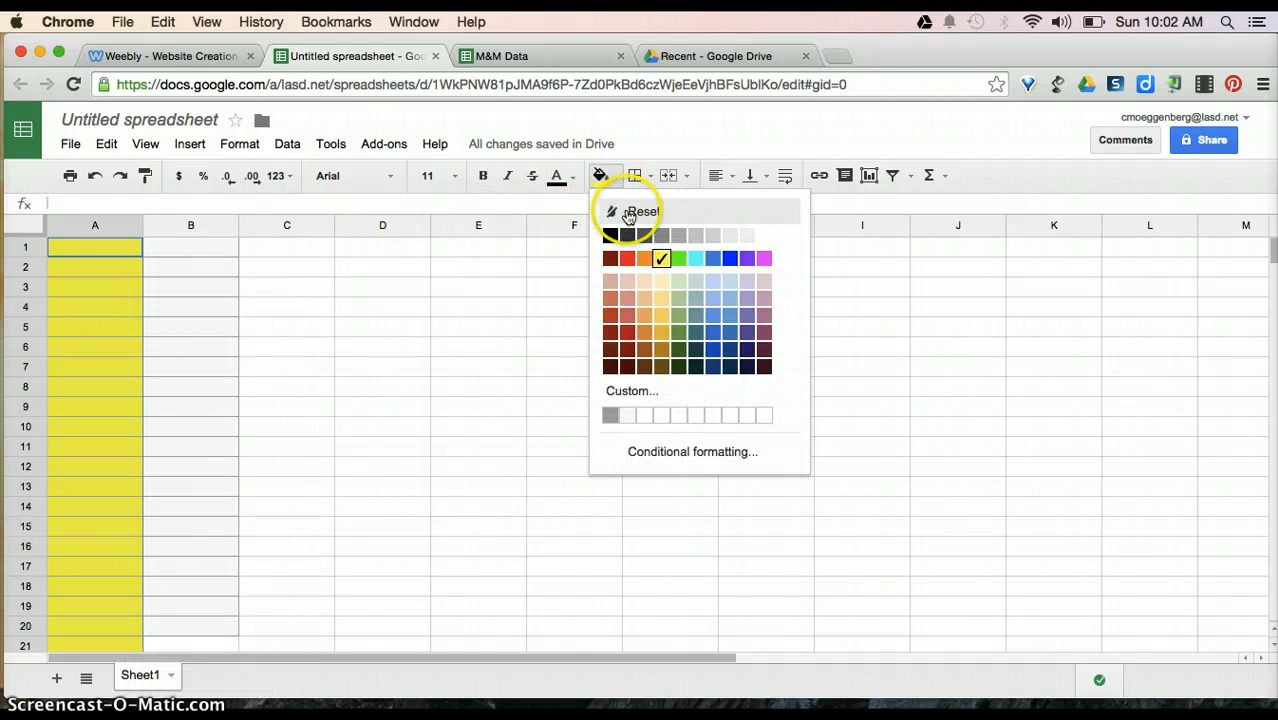
{"action": "left_click", "coordinate": [617, 211]}
{"action": "left_click", "coordinate": [251, 327]}
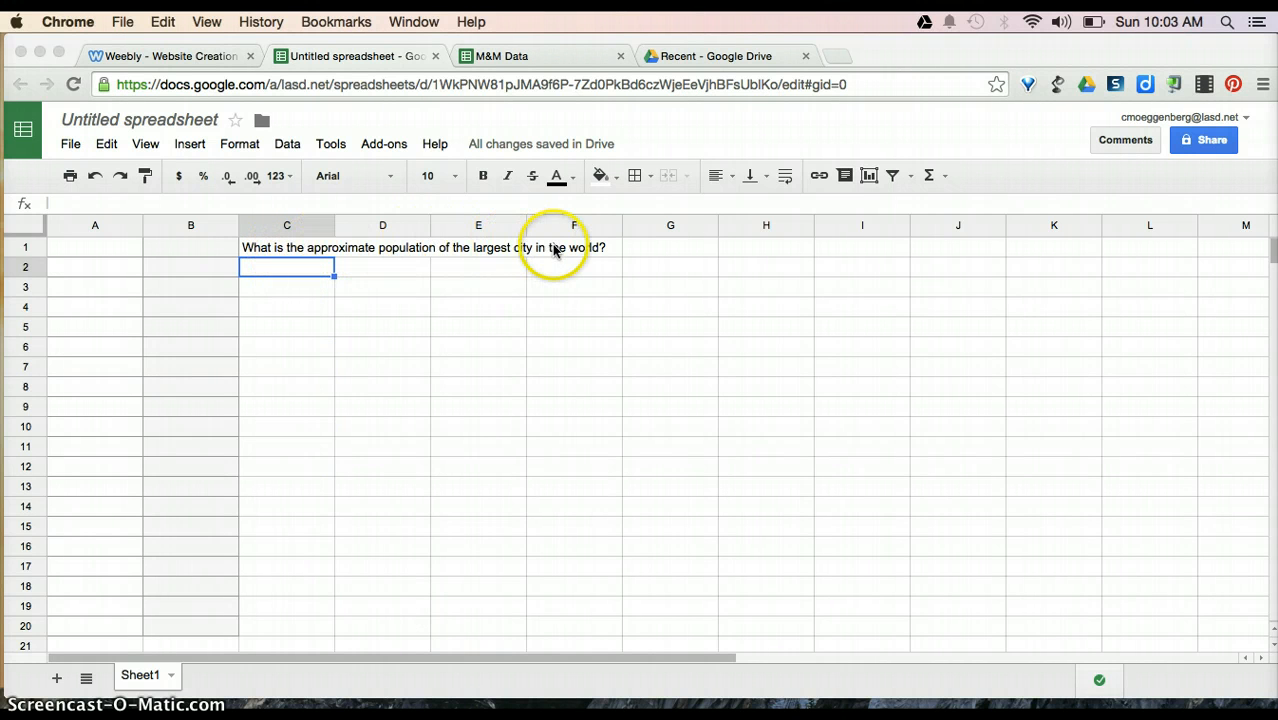
Wrap the text of the population question in cell C1.
{"action": "left_click", "coordinate": [293, 252]}
{"action": "left_click", "coordinate": [293, 250]}
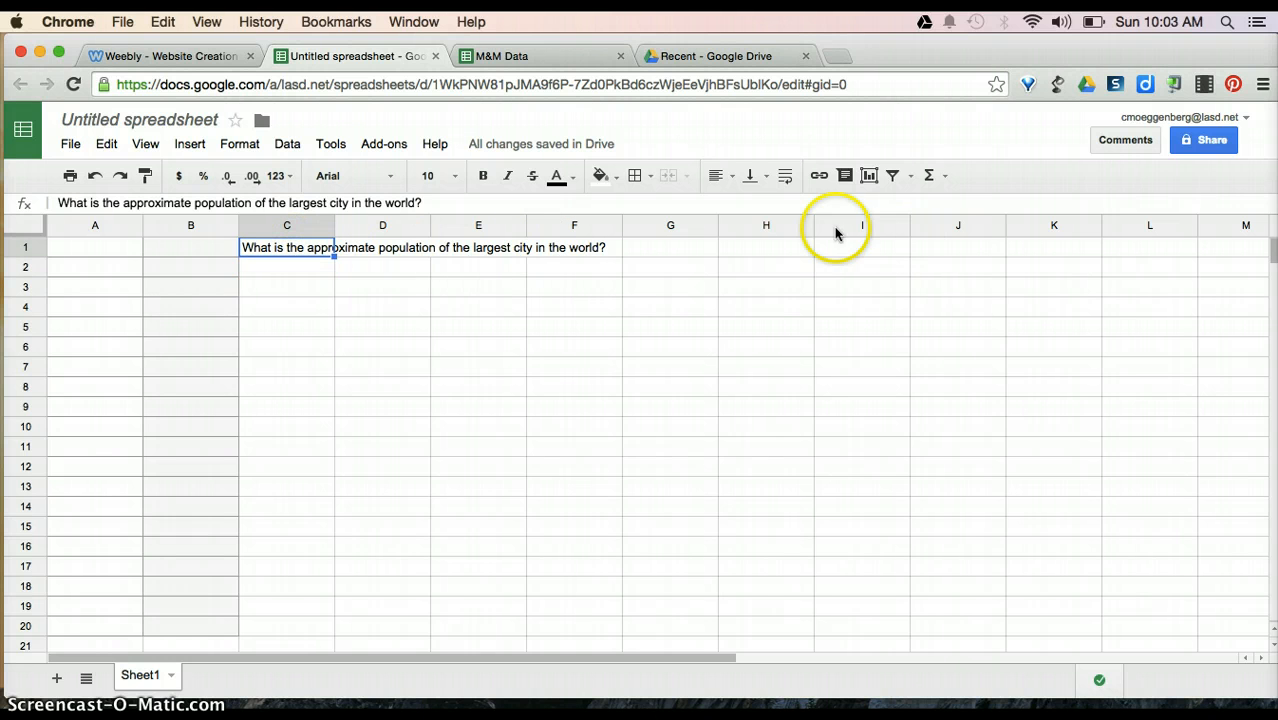
{"action": "left_click", "coordinate": [786, 177]}
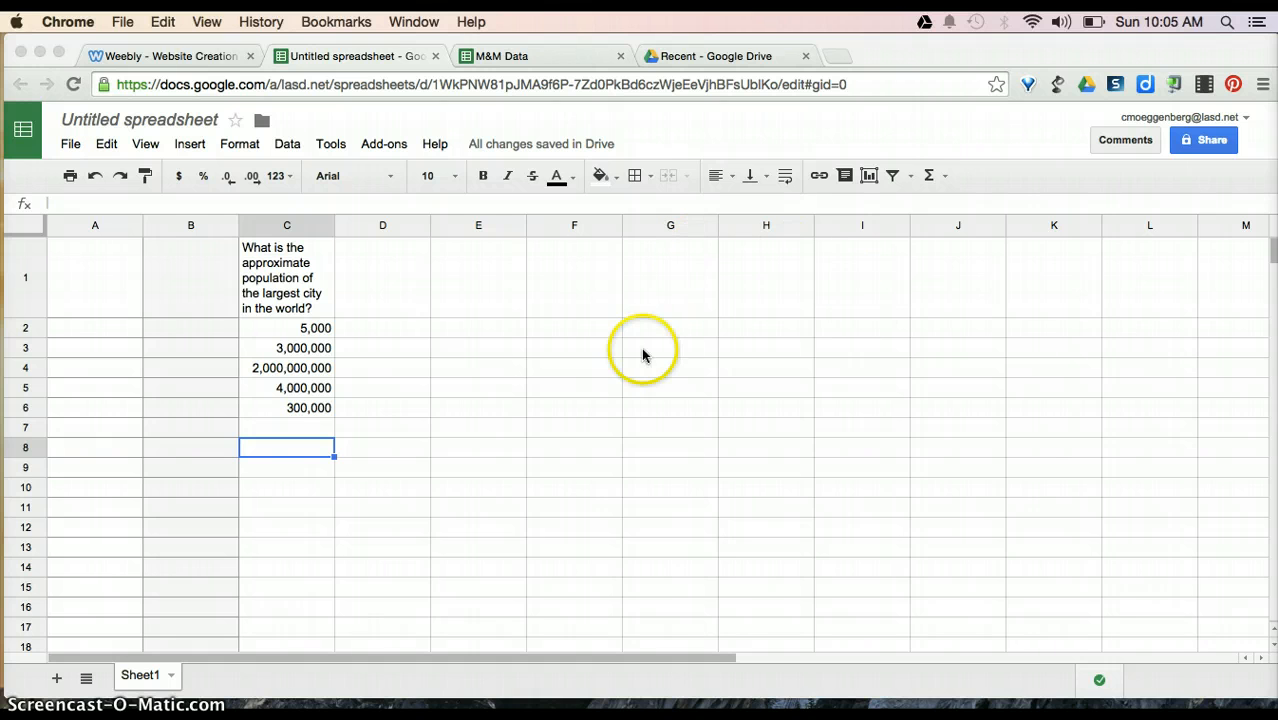
Insert a SUM function in cell C7, directly below the population answers.
{"action": "left_click", "coordinate": [304, 332]}
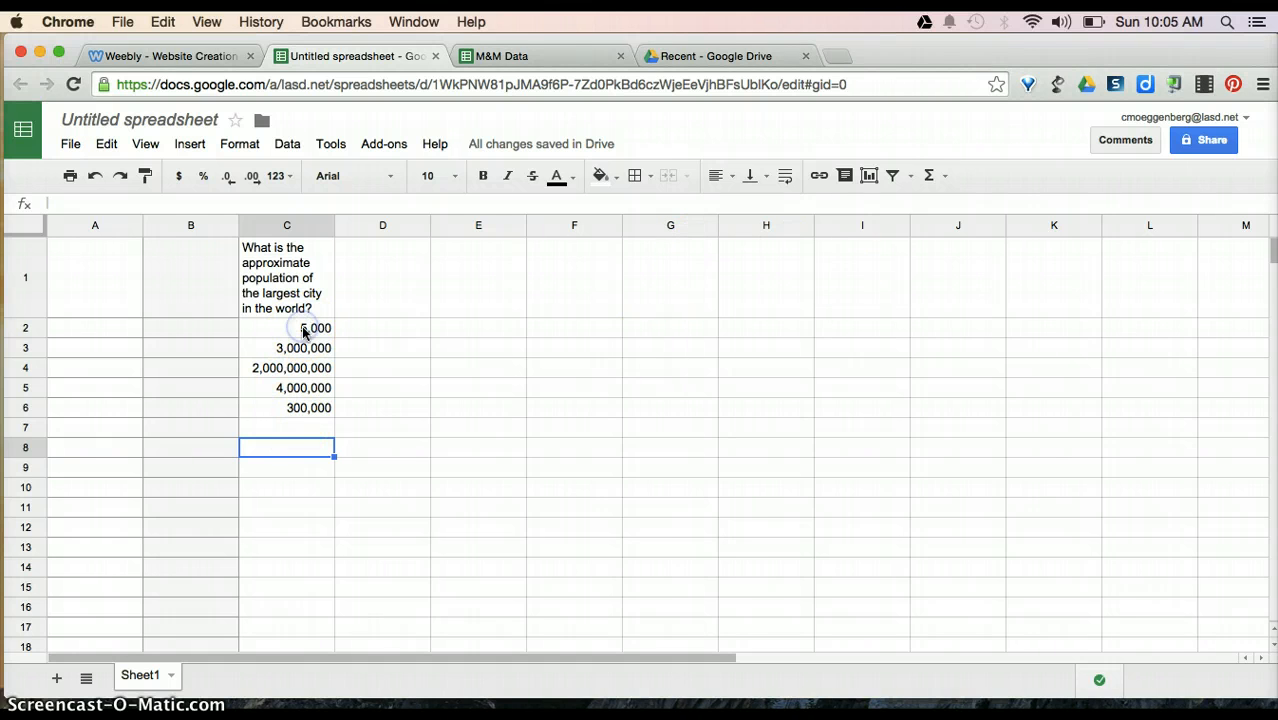
{"action": "left_click", "coordinate": [303, 430]}
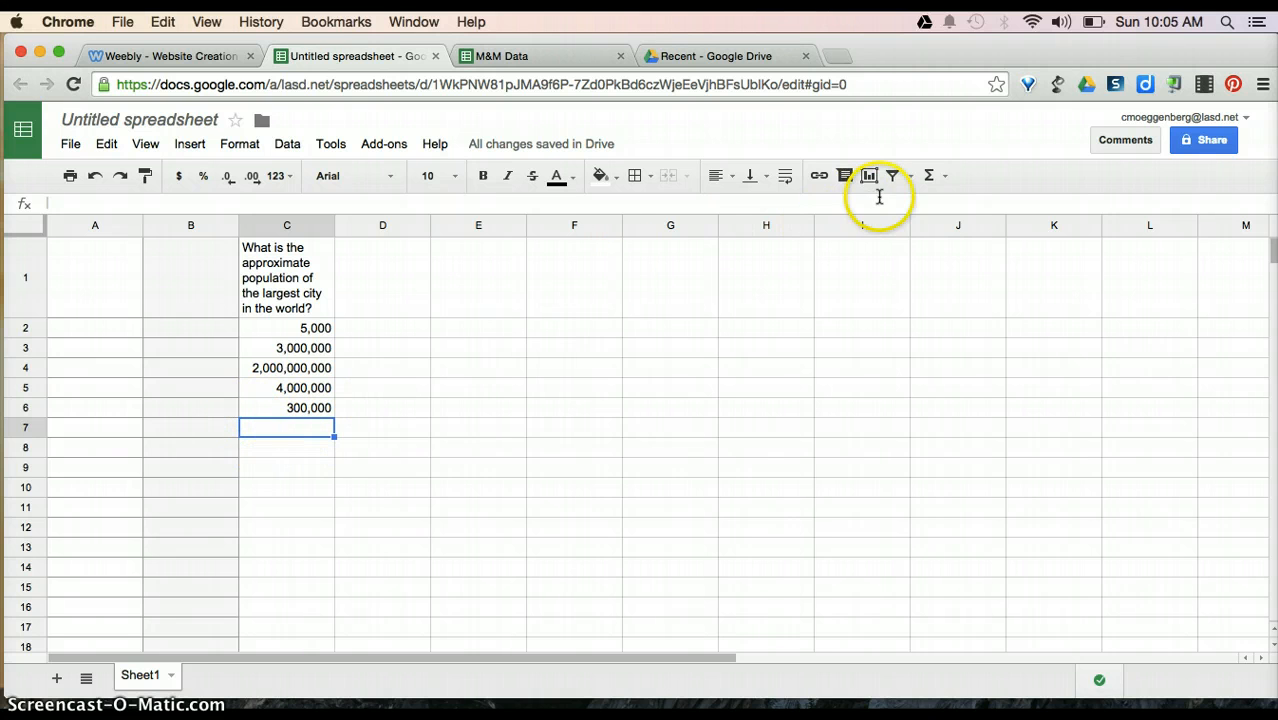
{"action": "left_click", "coordinate": [944, 180]}
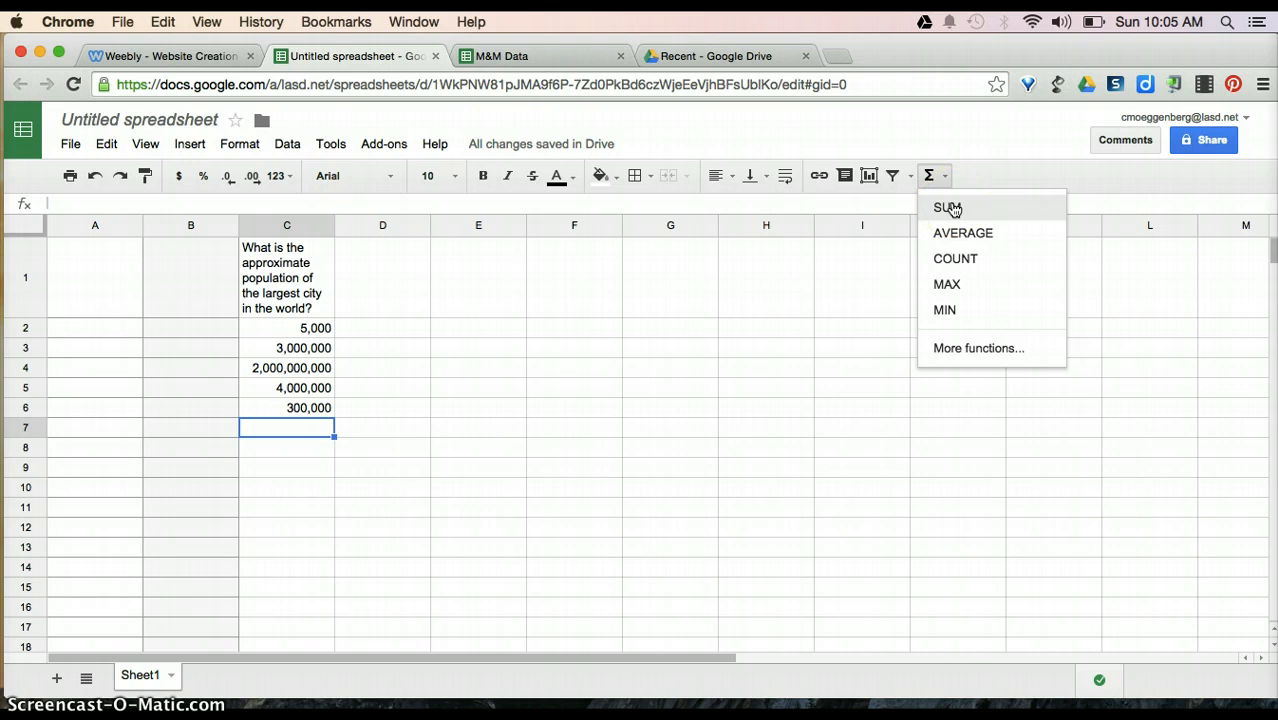
{"action": "left_click", "coordinate": [948, 208]}
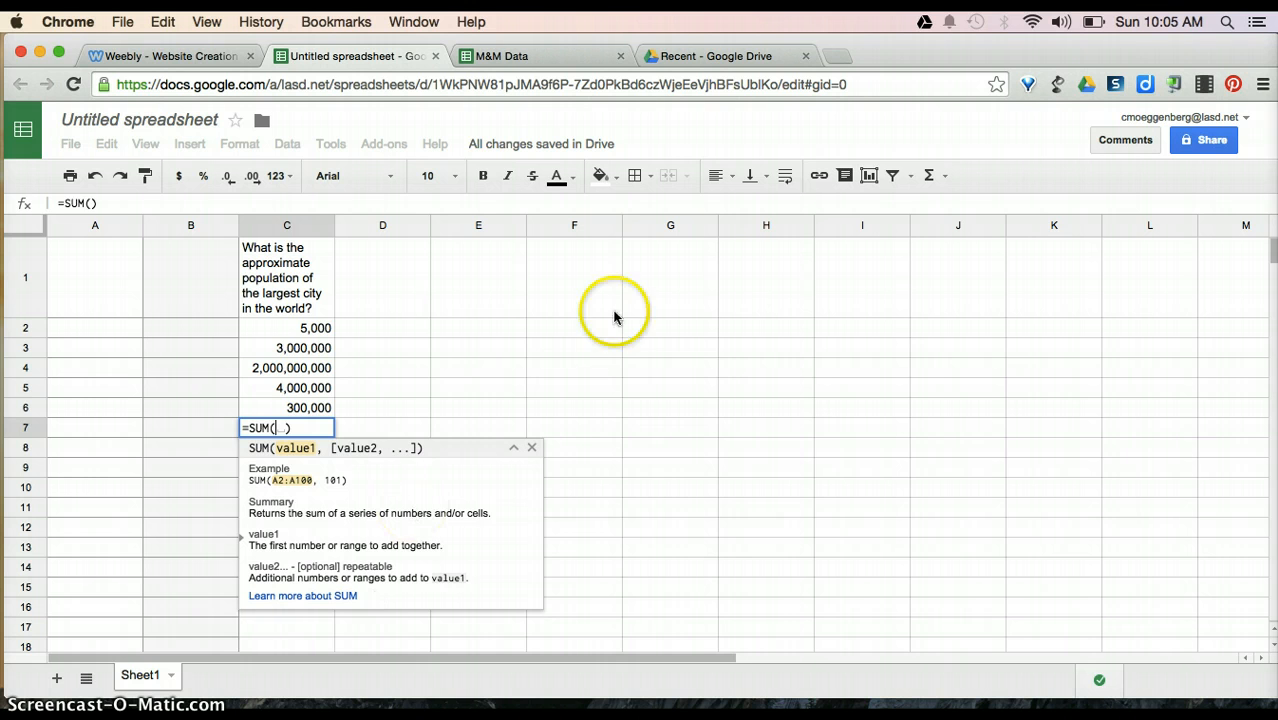
Replace the SUM function in cell C7 with AVERAGE over the range C2:C6.
{"action": "left_click", "coordinate": [944, 176]}
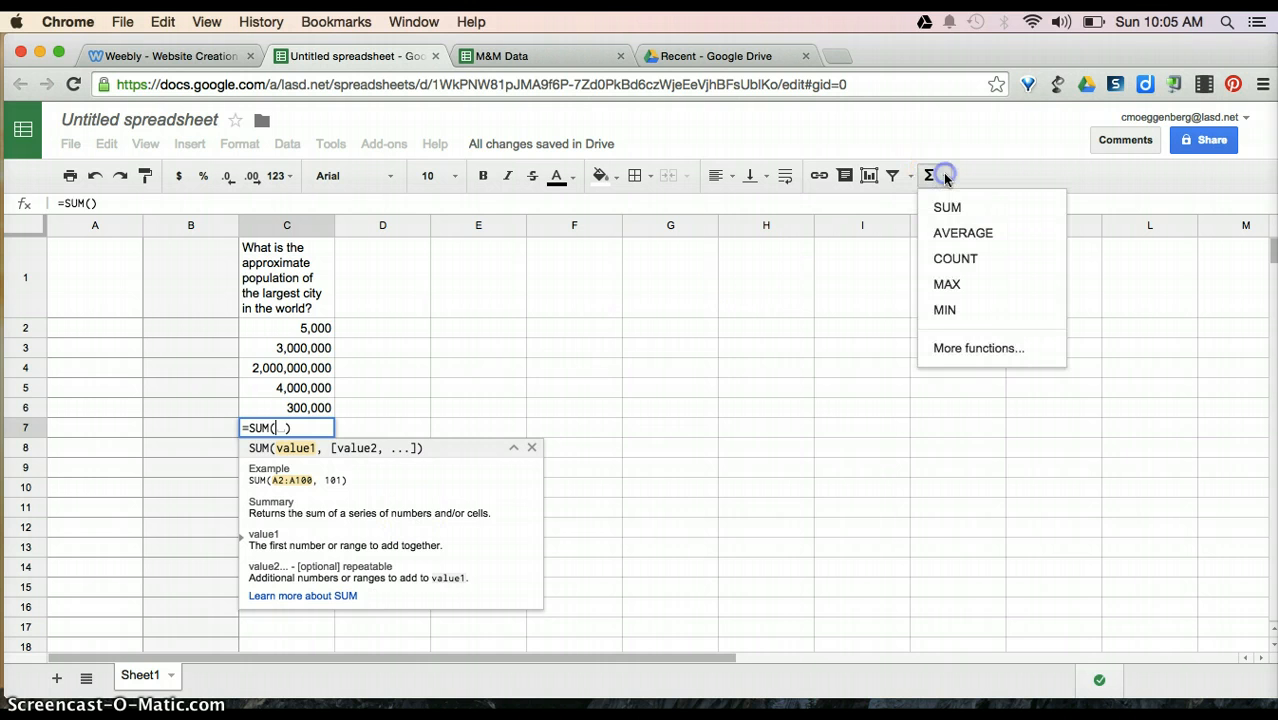
{"action": "left_click", "coordinate": [955, 233]}
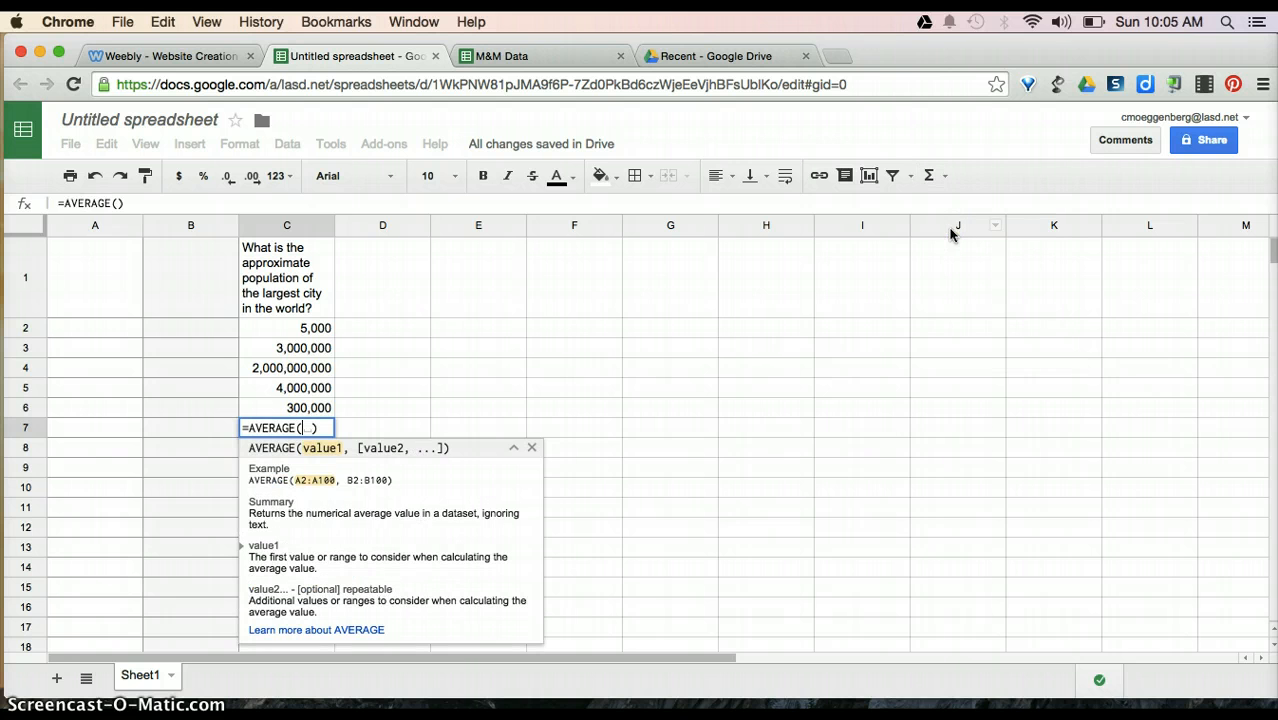
{"action": "left_click", "coordinate": [323, 330]}
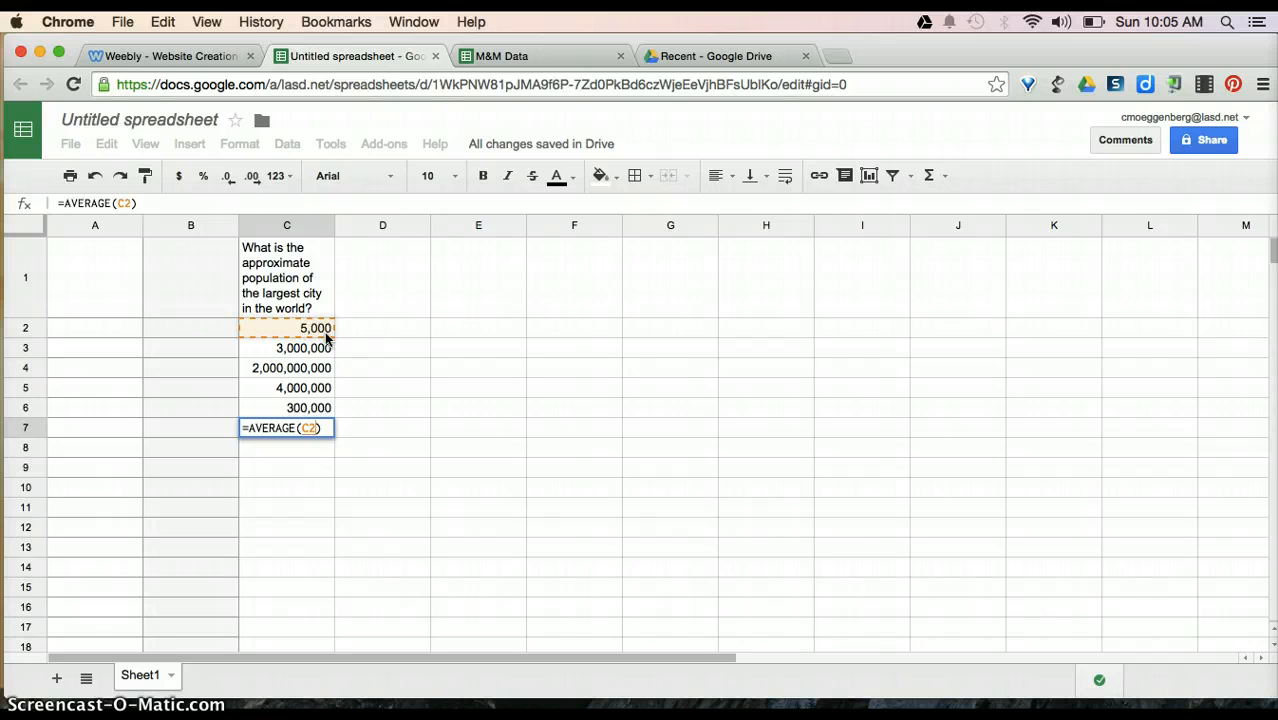
{"action": "left_click_drag", "start_coordinate": [326, 338], "coordinate": [326, 408]}
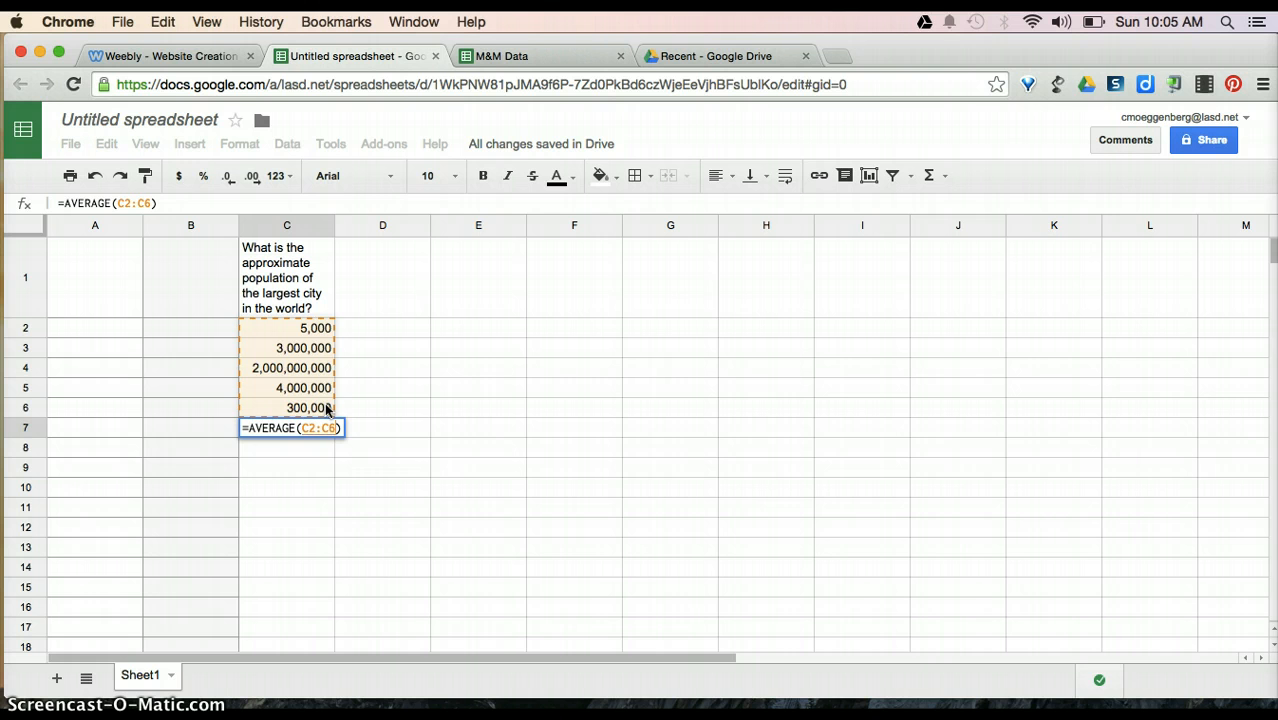
{"action": "key", "text": "Return"}
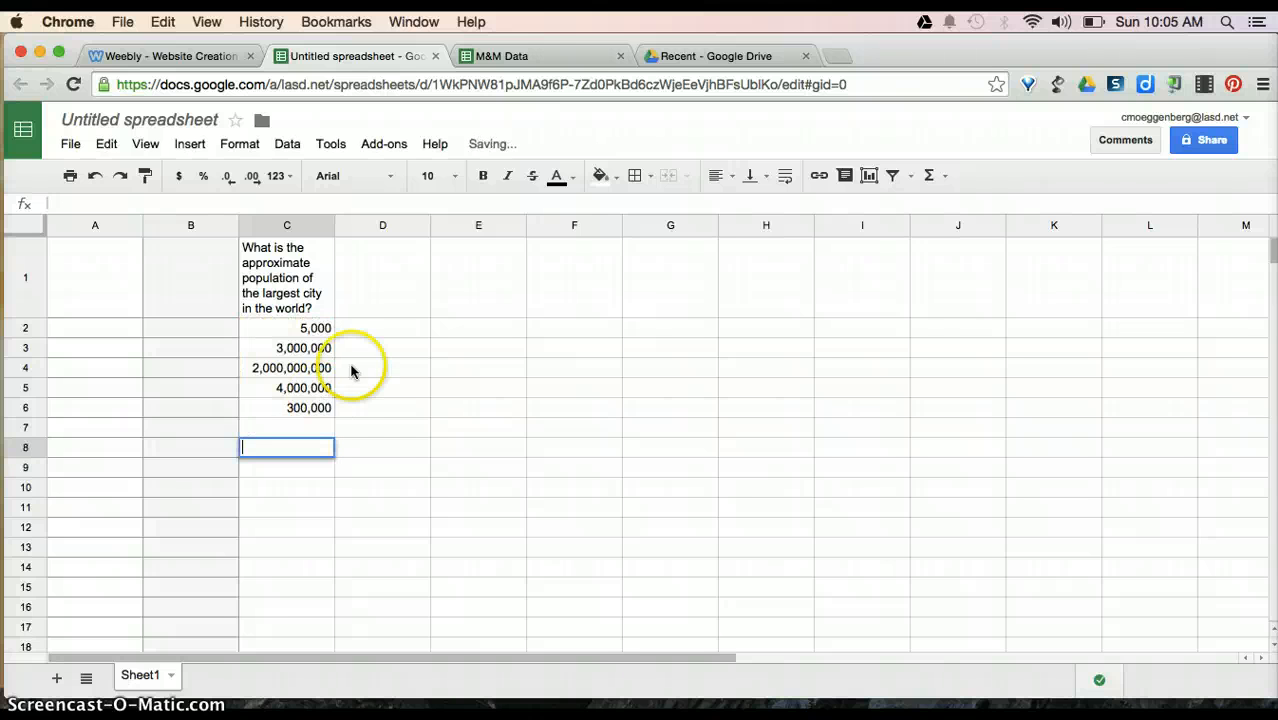
{"action": "left_click", "coordinate": [290, 477]}
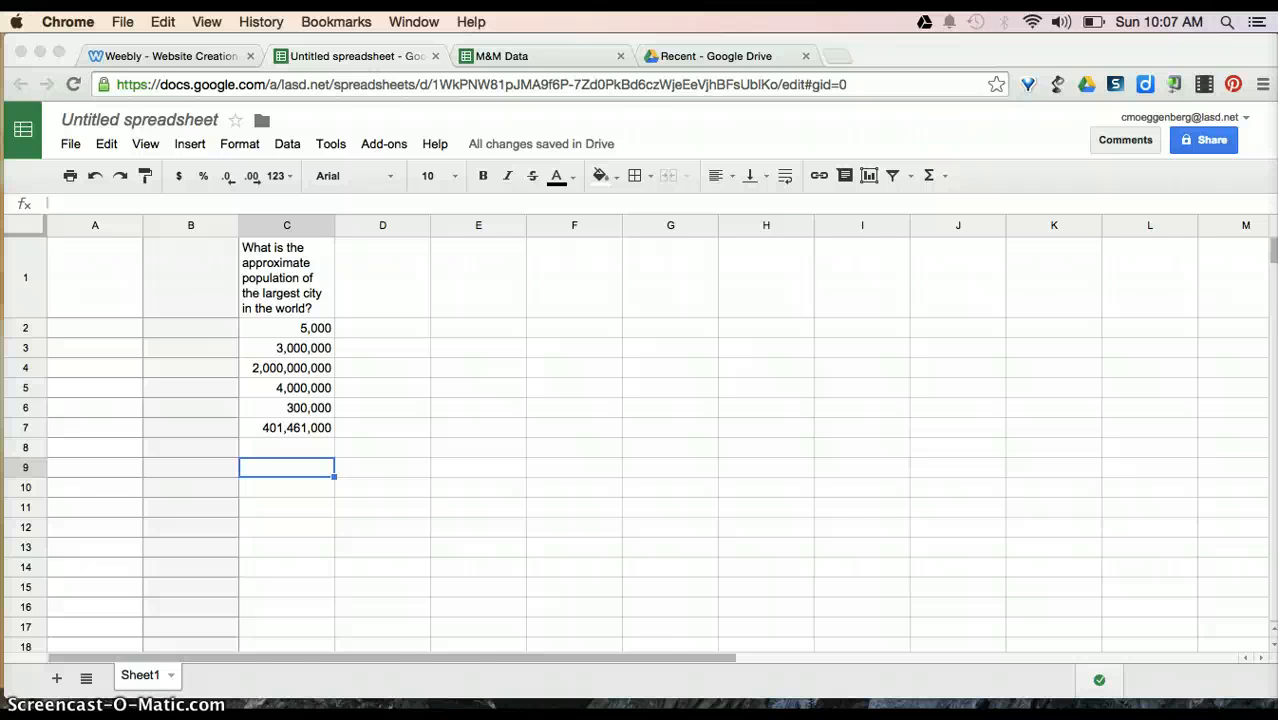
Switch to the M&M Data spreadsheet and compare its Predictions and Data sheets.
{"action": "key", "text": "ctrl+Tab"}
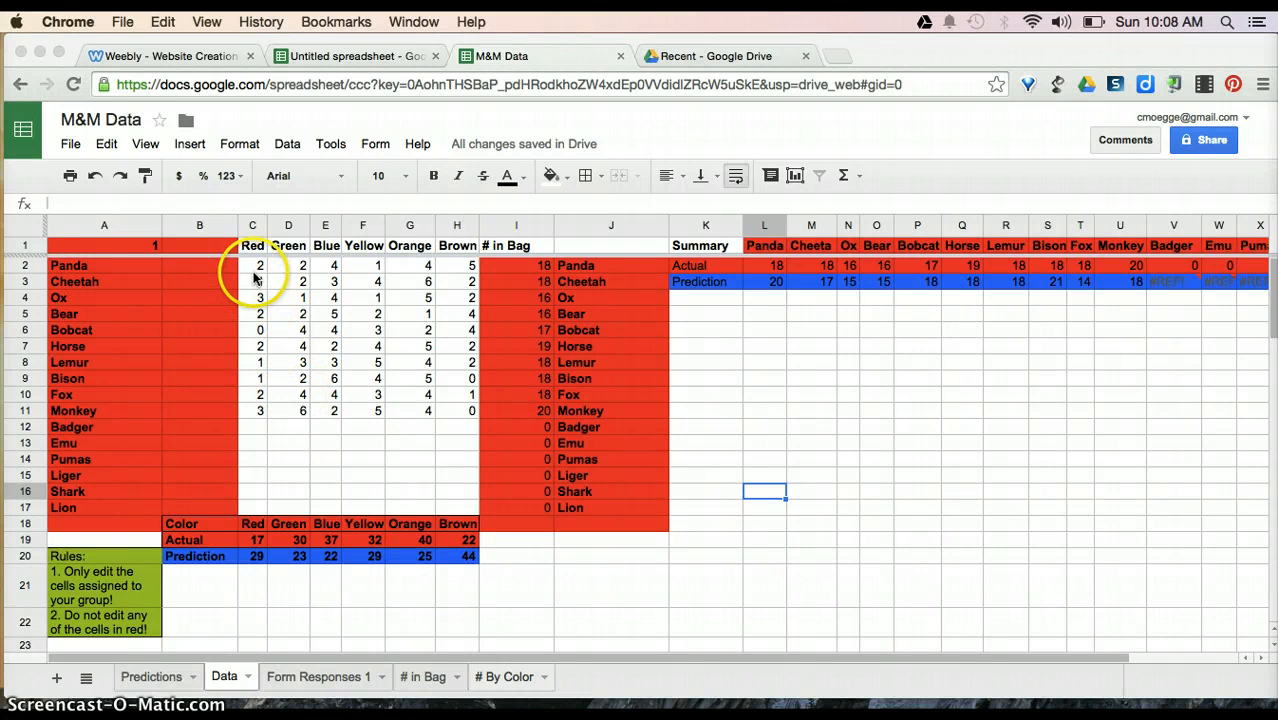
{"action": "left_click", "coordinate": [152, 686]}
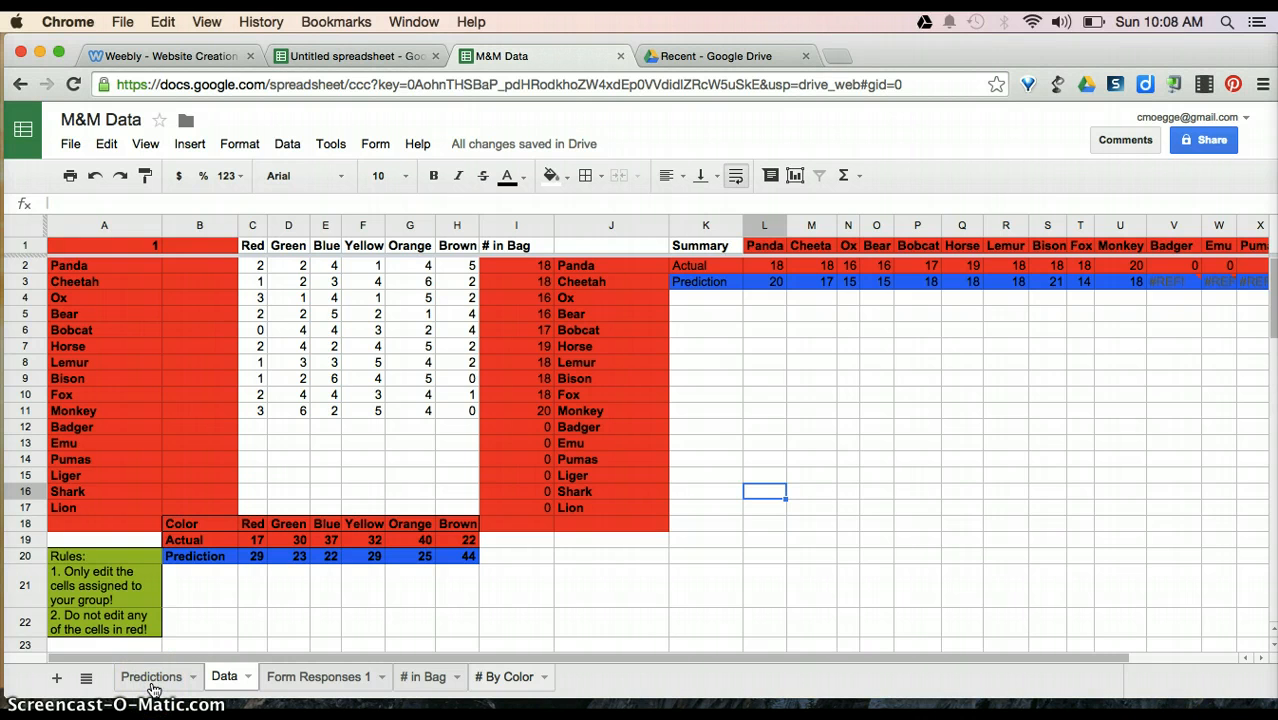
{"action": "left_click", "coordinate": [152, 686]}
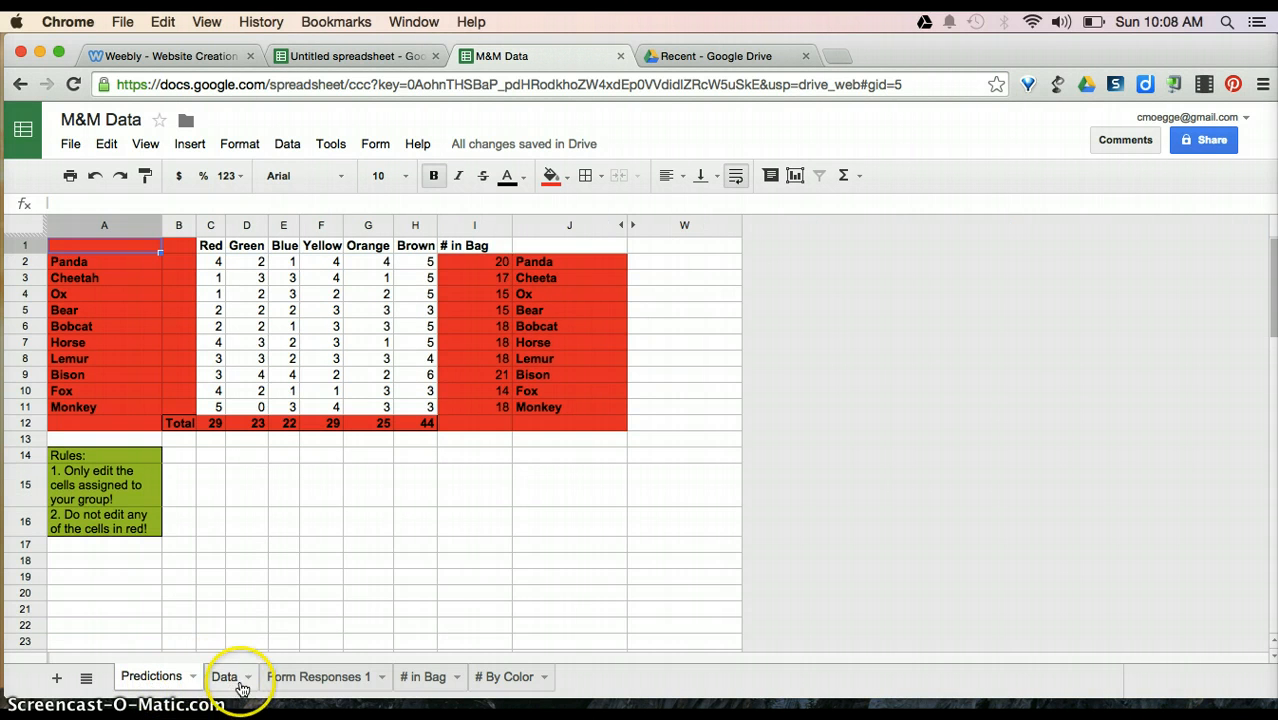
{"action": "left_click", "coordinate": [226, 678]}
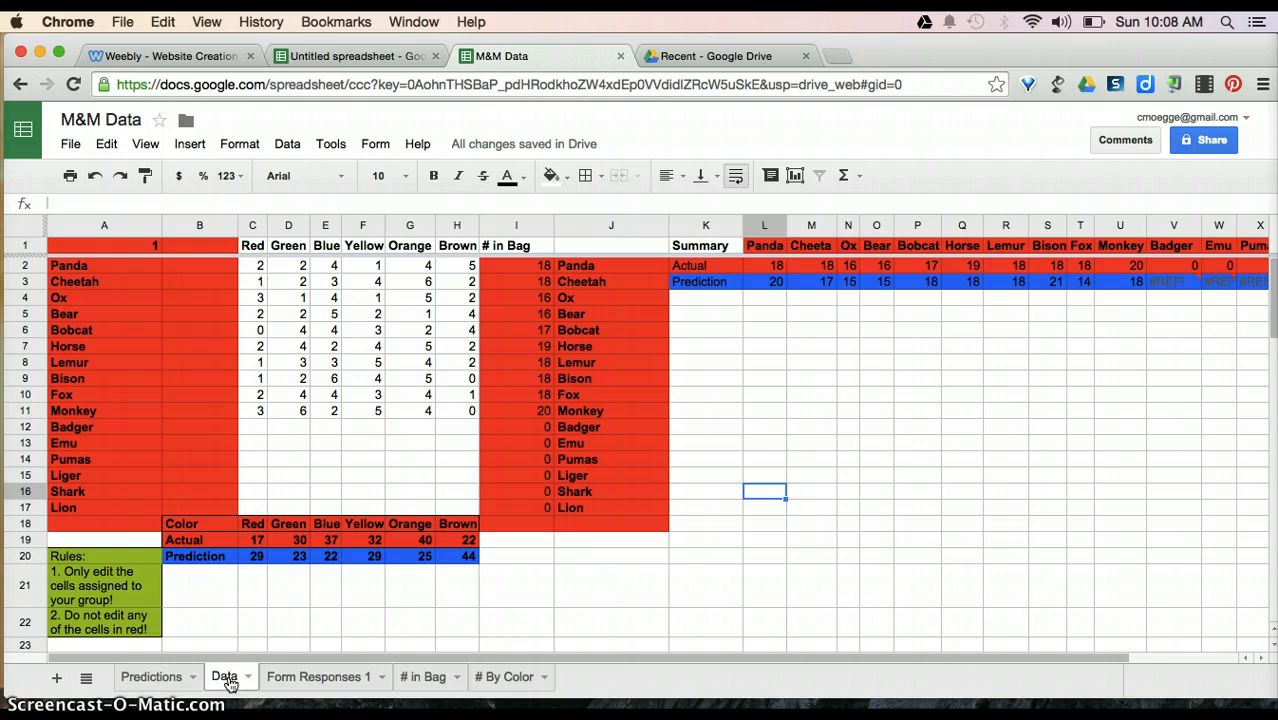
{"action": "left_click", "coordinate": [168, 683]}
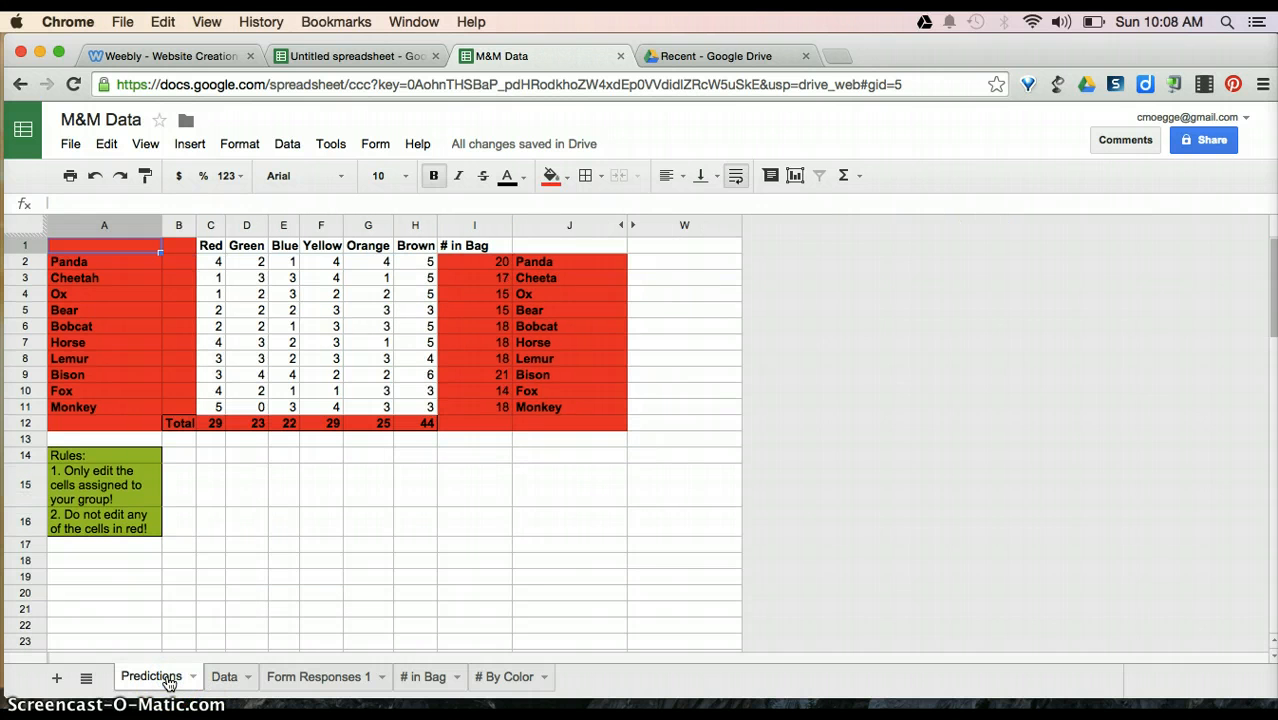
{"action": "left_click", "coordinate": [222, 679]}
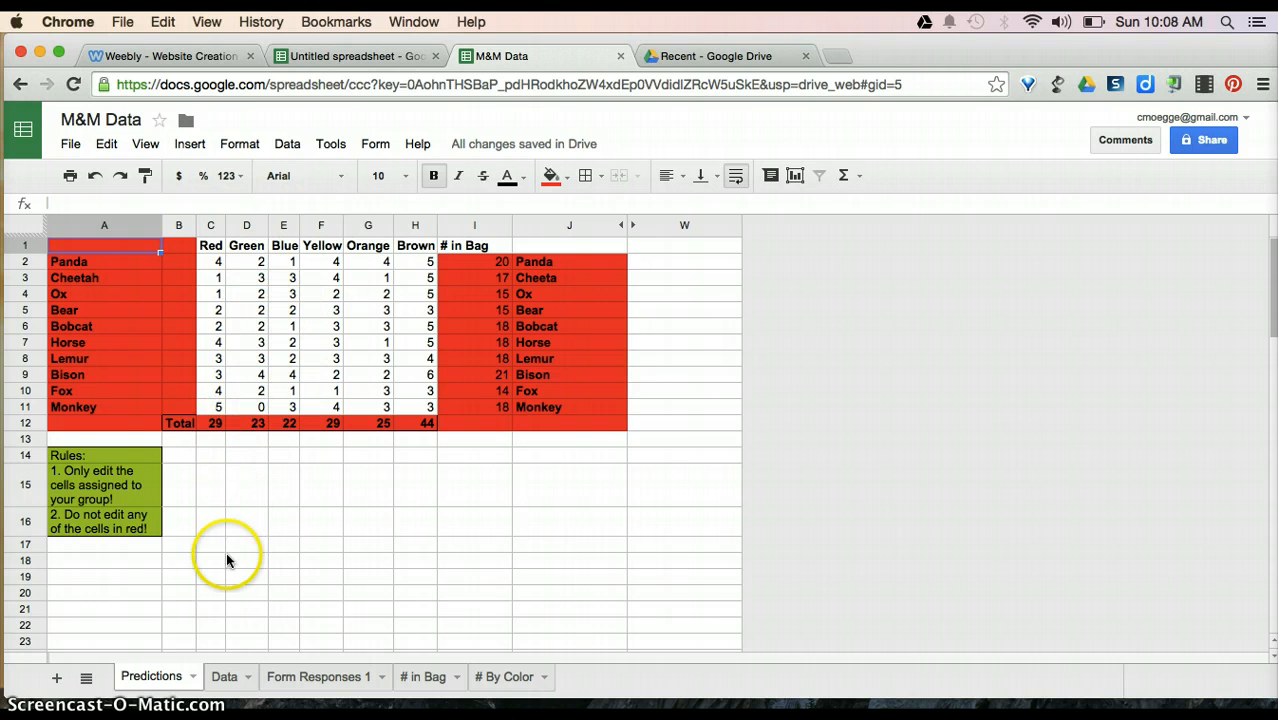
{"action": "left_click", "coordinate": [222, 680]}
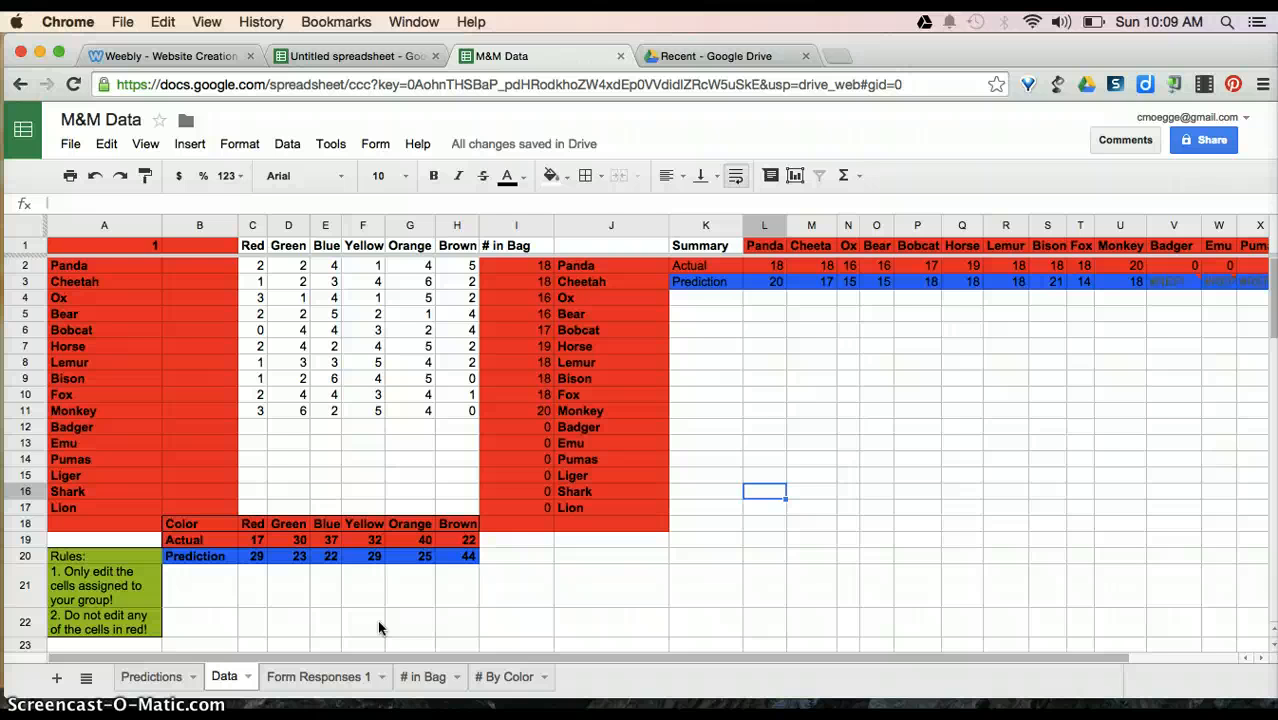
Start a bar chart from the actual colour totals in C18:H19, choosing the standard grouped bar type.
{"action": "left_click", "coordinate": [252, 528]}
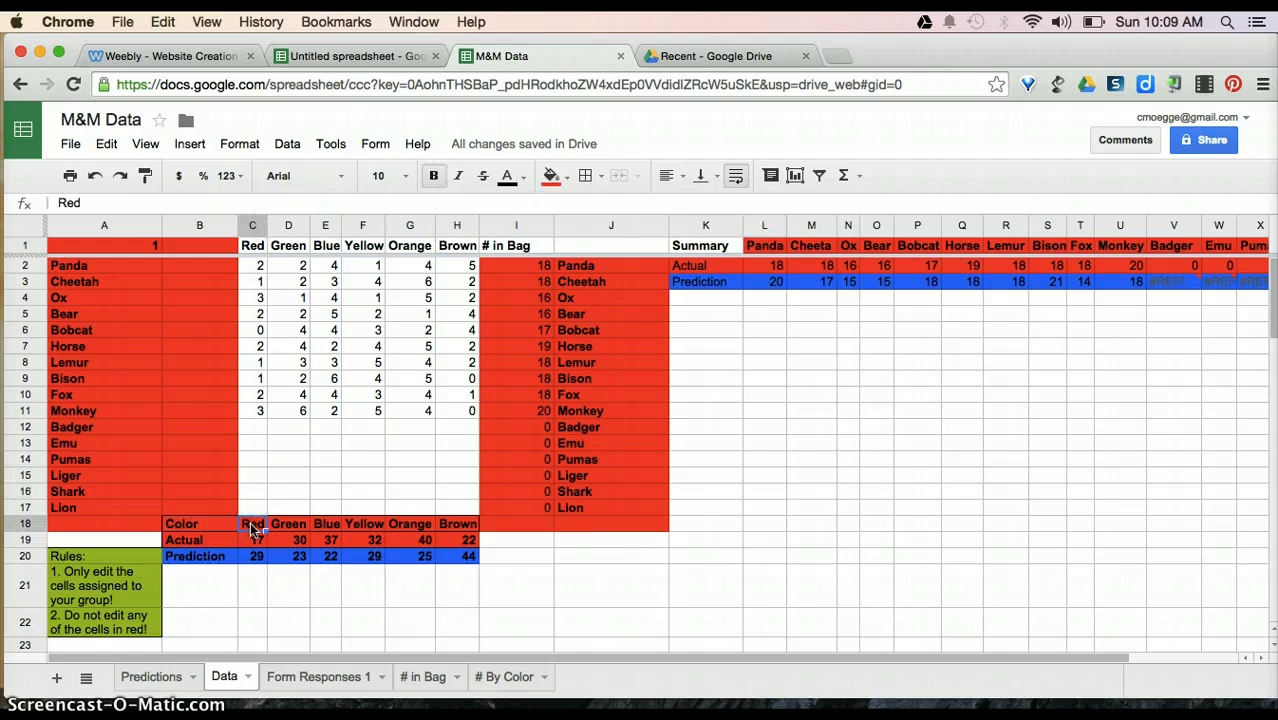
{"action": "left_click_drag", "start_coordinate": [252, 528], "coordinate": [444, 543]}
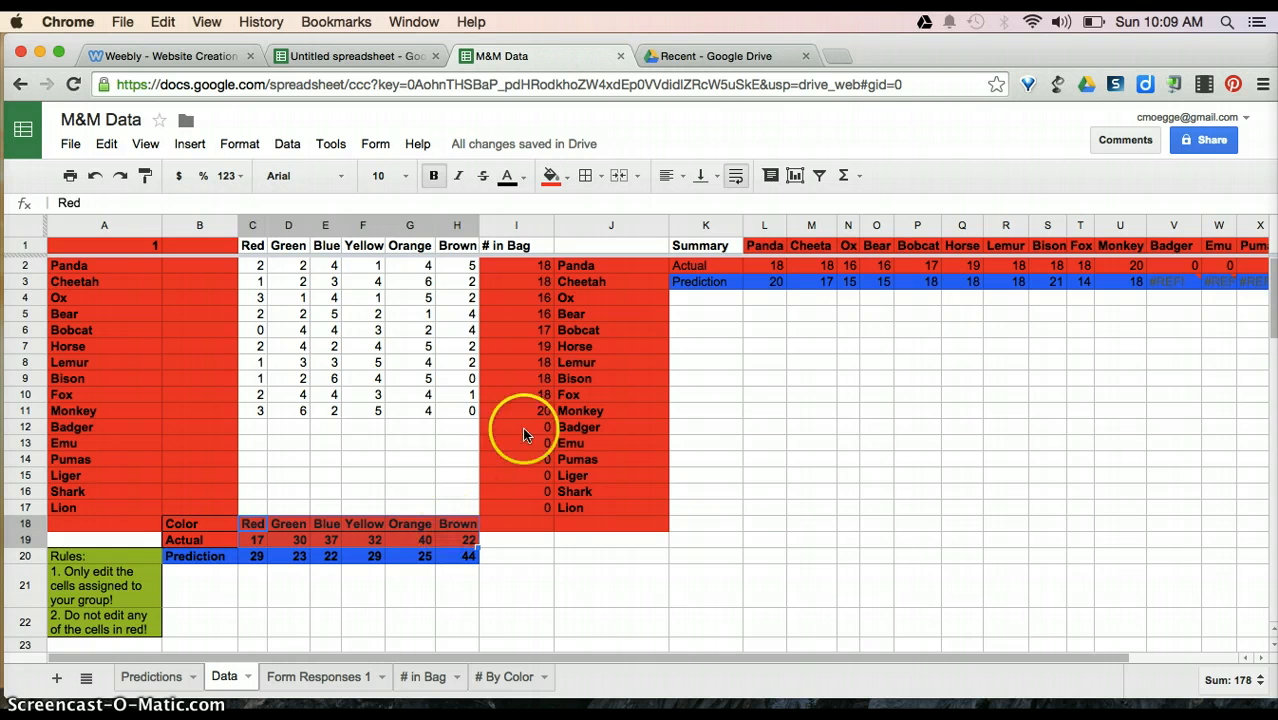
{"action": "left_click", "coordinate": [794, 177]}
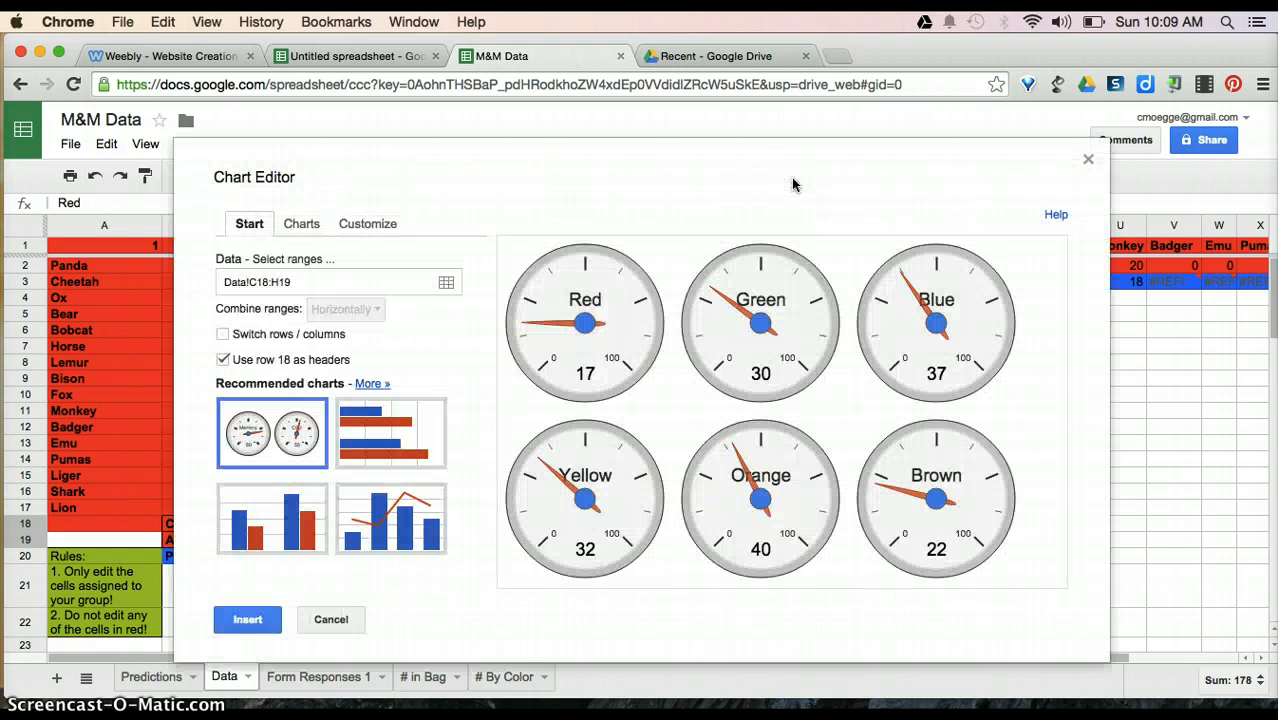
{"action": "left_click", "coordinate": [371, 386]}
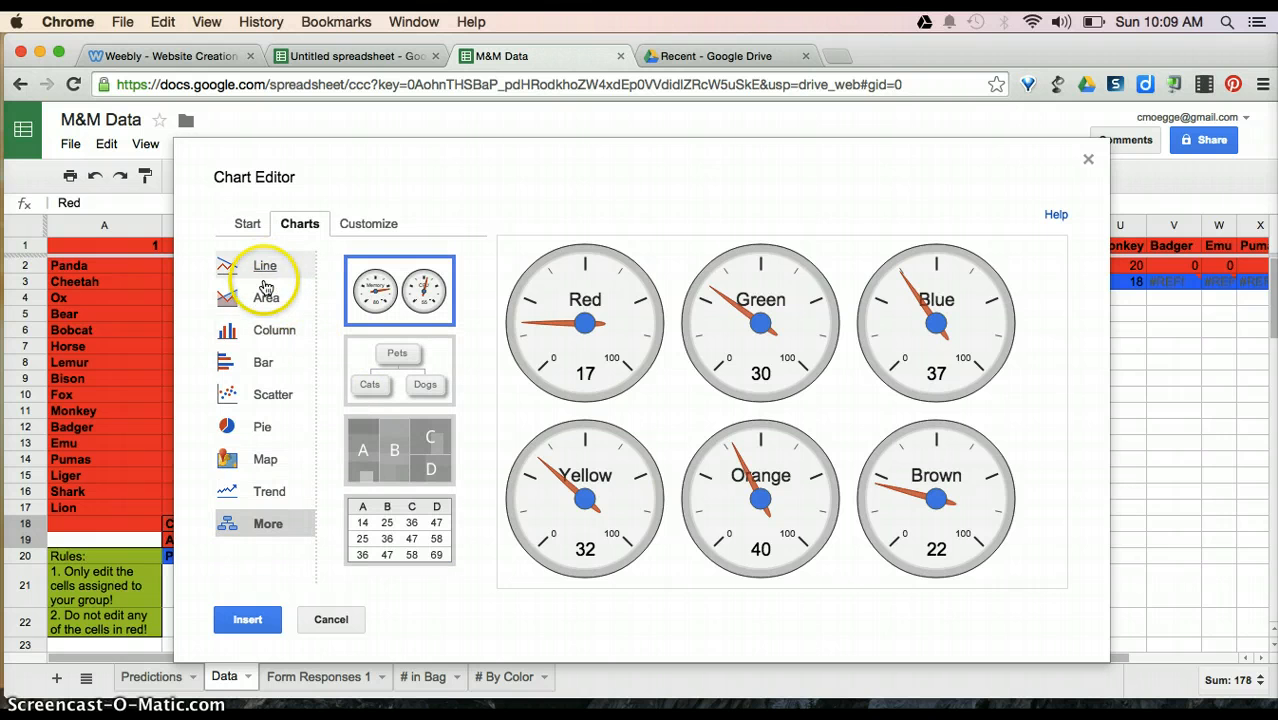
{"action": "left_click", "coordinate": [266, 364]}
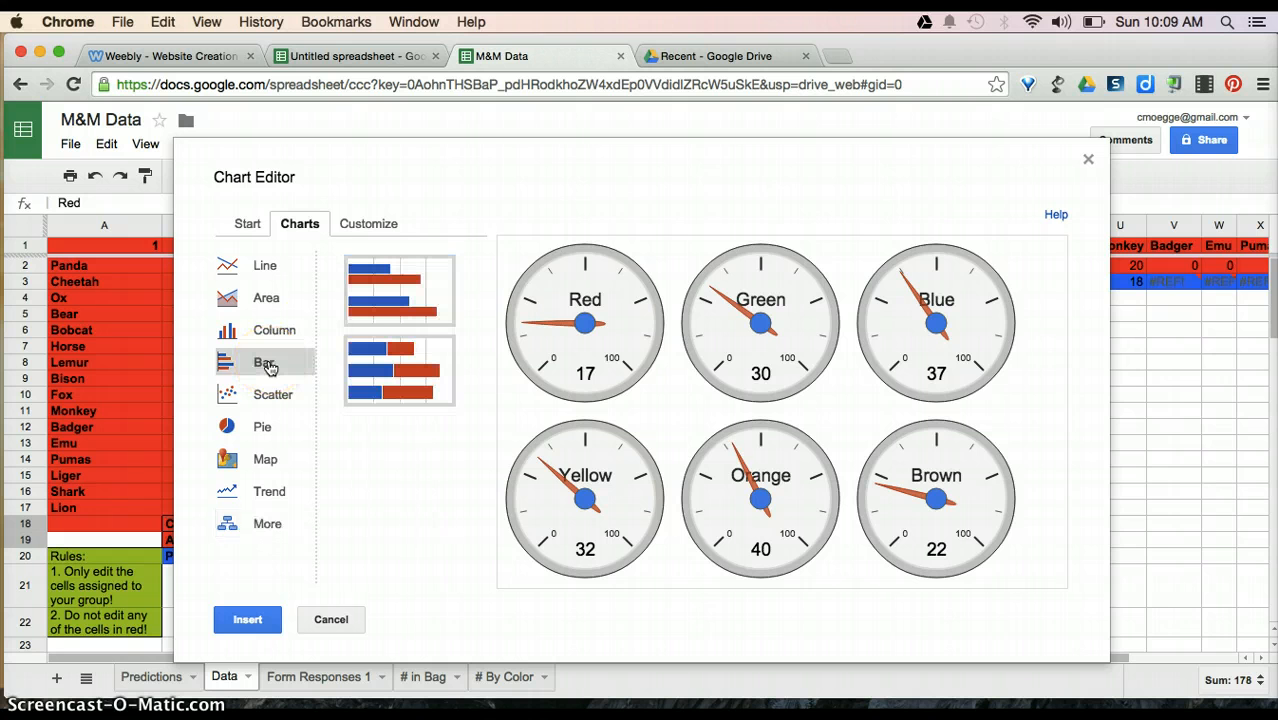
{"action": "left_click", "coordinate": [382, 292]}
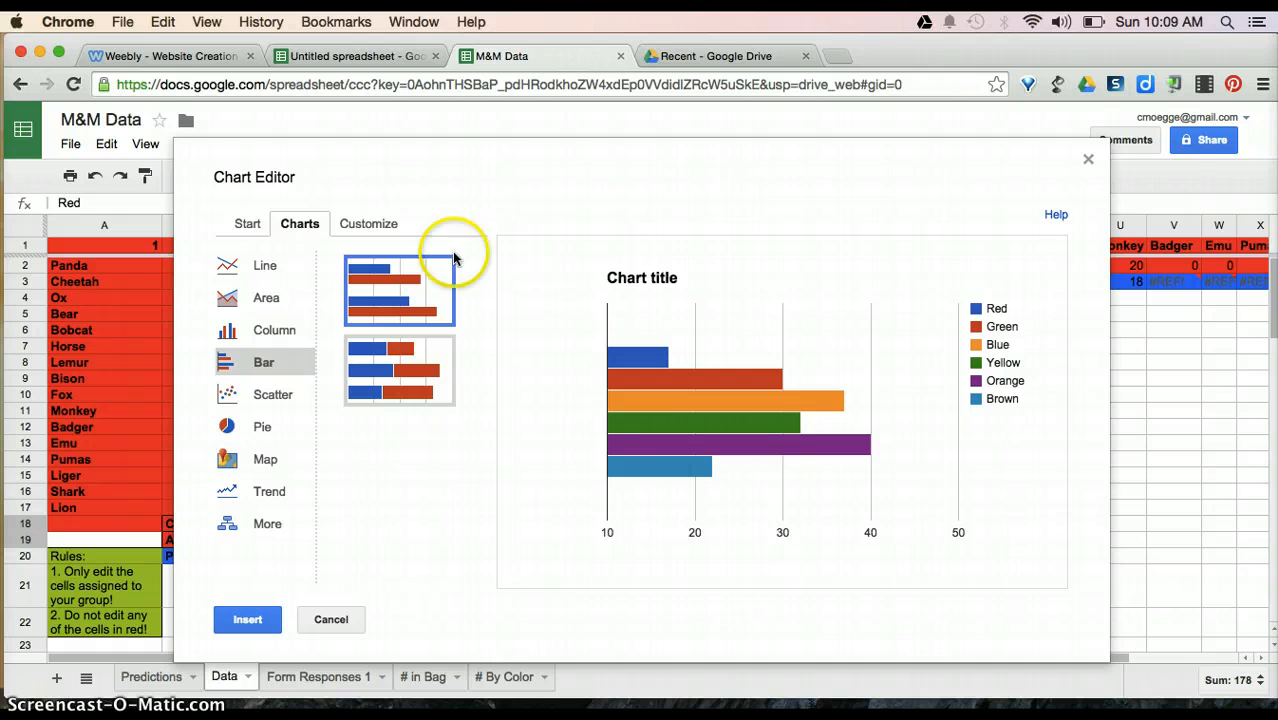
{"action": "mouse_move", "coordinate": [837, 446]}
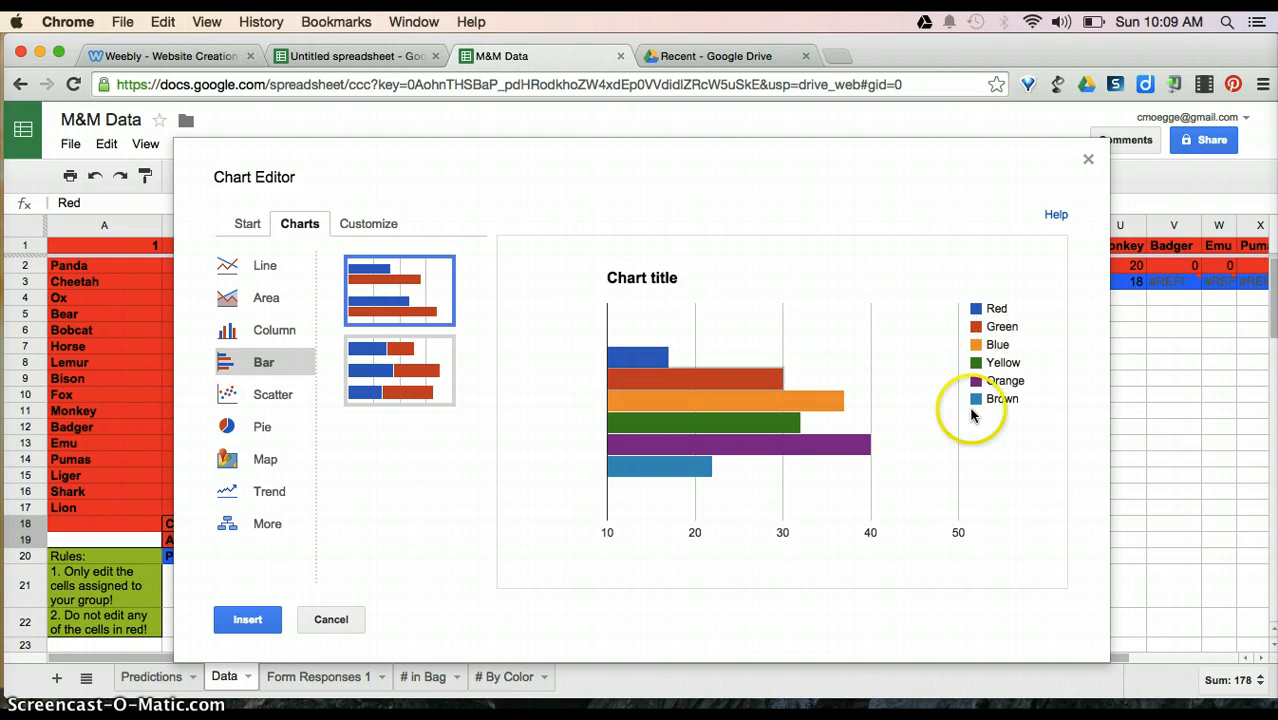
Set the chart title to "Actual M&M's in Bag".
{"action": "left_click", "coordinate": [373, 222]}
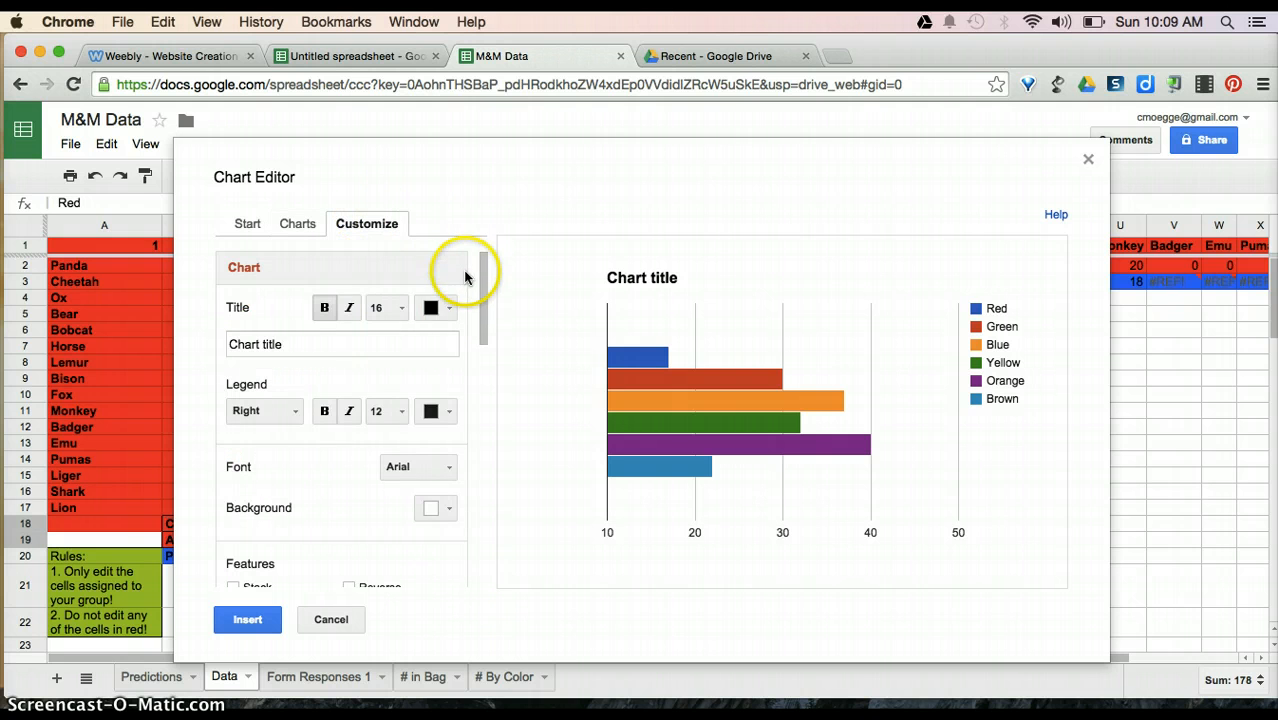
{"action": "left_click", "coordinate": [291, 345]}
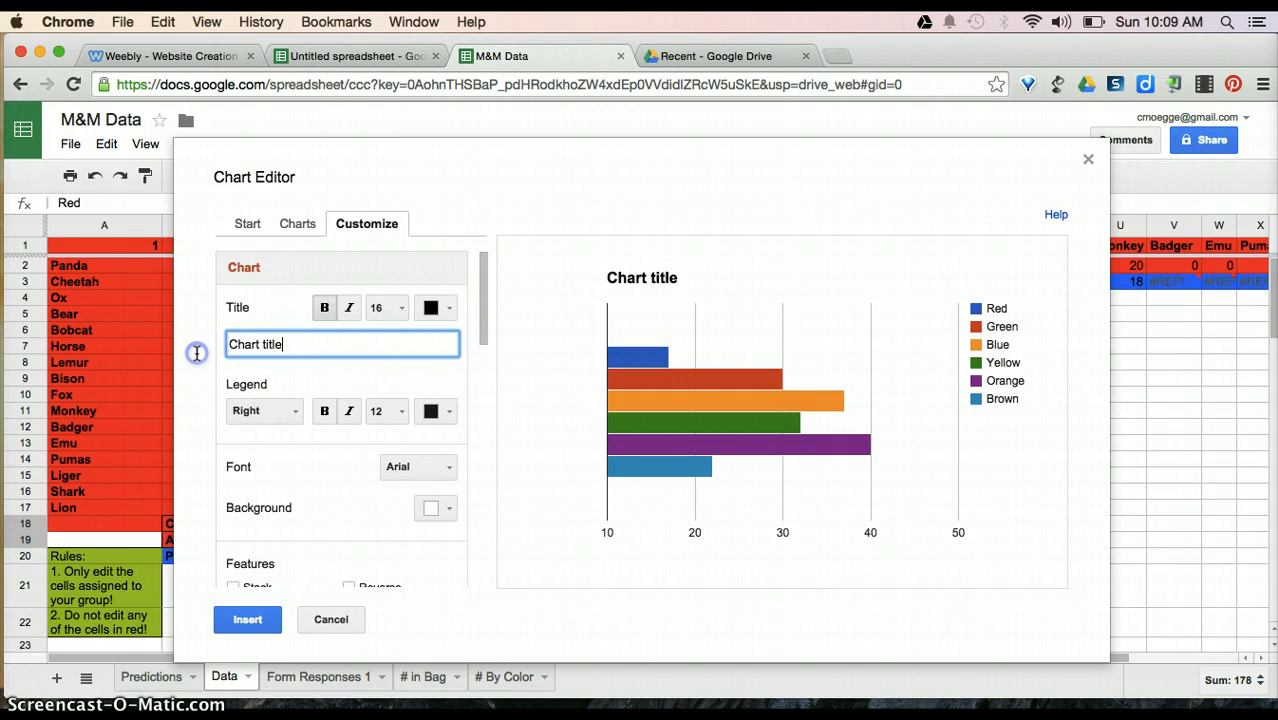
{"action": "left_click_drag", "start_coordinate": [285, 344], "coordinate": [217, 344]}
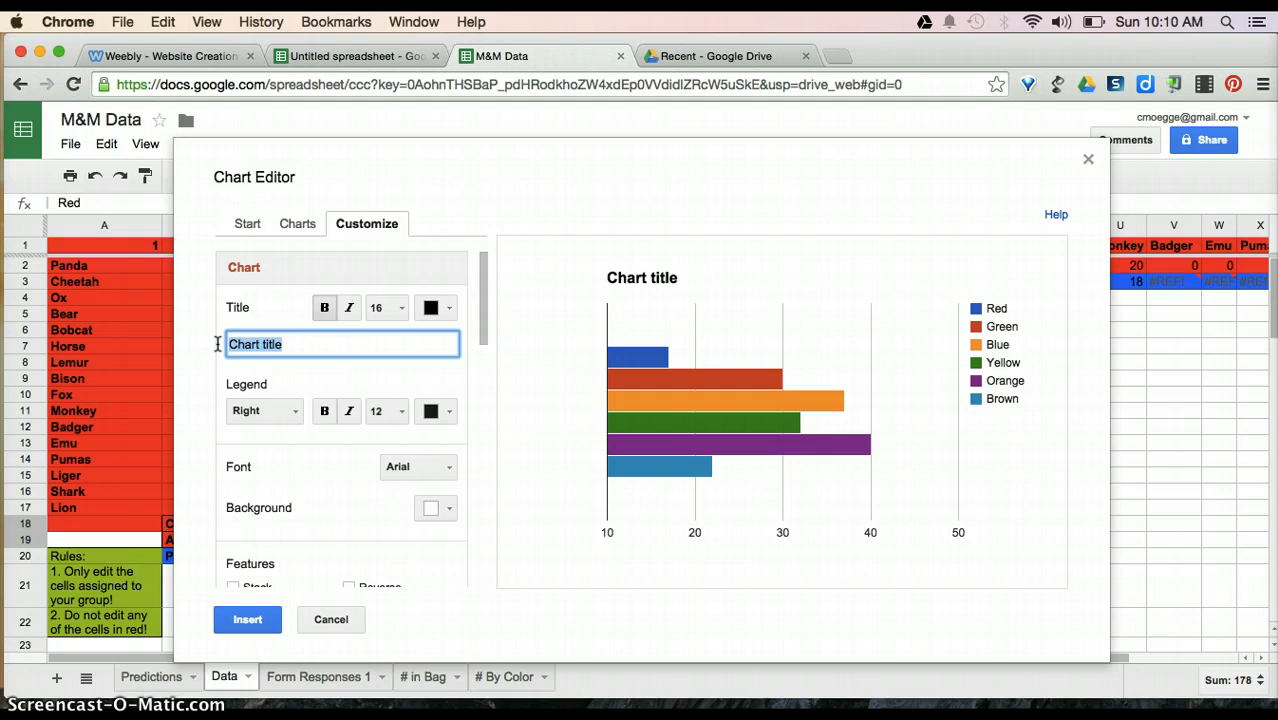
{"action": "type", "text": "Actual M&M's"}
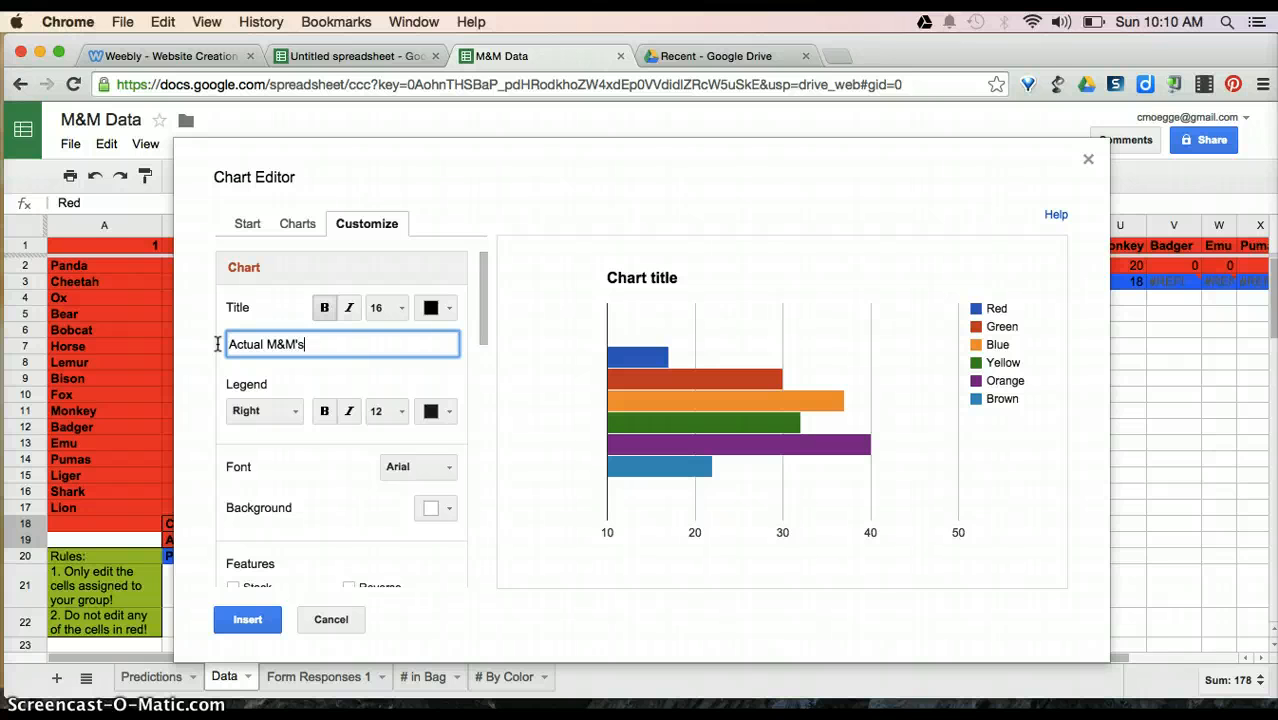
{"action": "type", "text": " in Bag"}
{"action": "scroll", "coordinate": [257, 456], "scroll_direction": "down", "scroll_amount": 5}
{"action": "scroll", "coordinate": [257, 456], "scroll_direction": "up", "scroll_amount": 5}
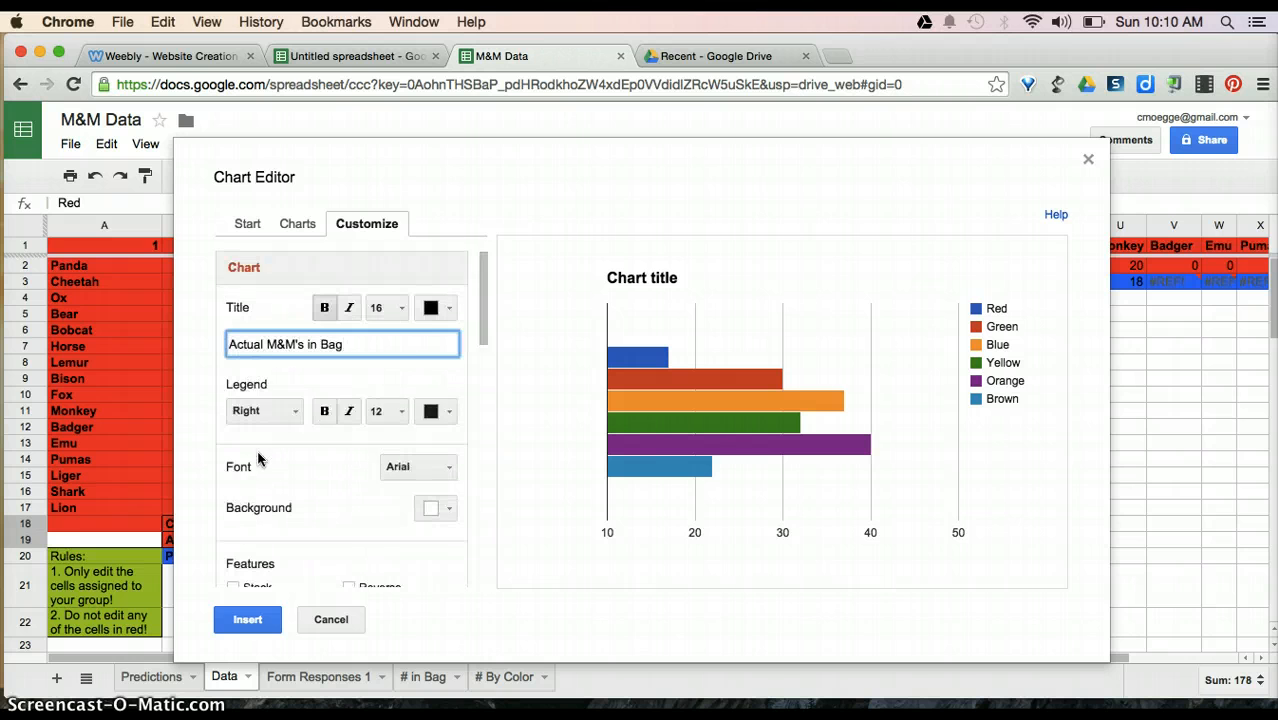
Open the colour choices for the chart's background.
{"action": "left_click", "coordinate": [485, 330]}
{"action": "left_click_drag", "start_coordinate": [485, 330], "coordinate": [485, 352]}
{"action": "left_click", "coordinate": [449, 416]}
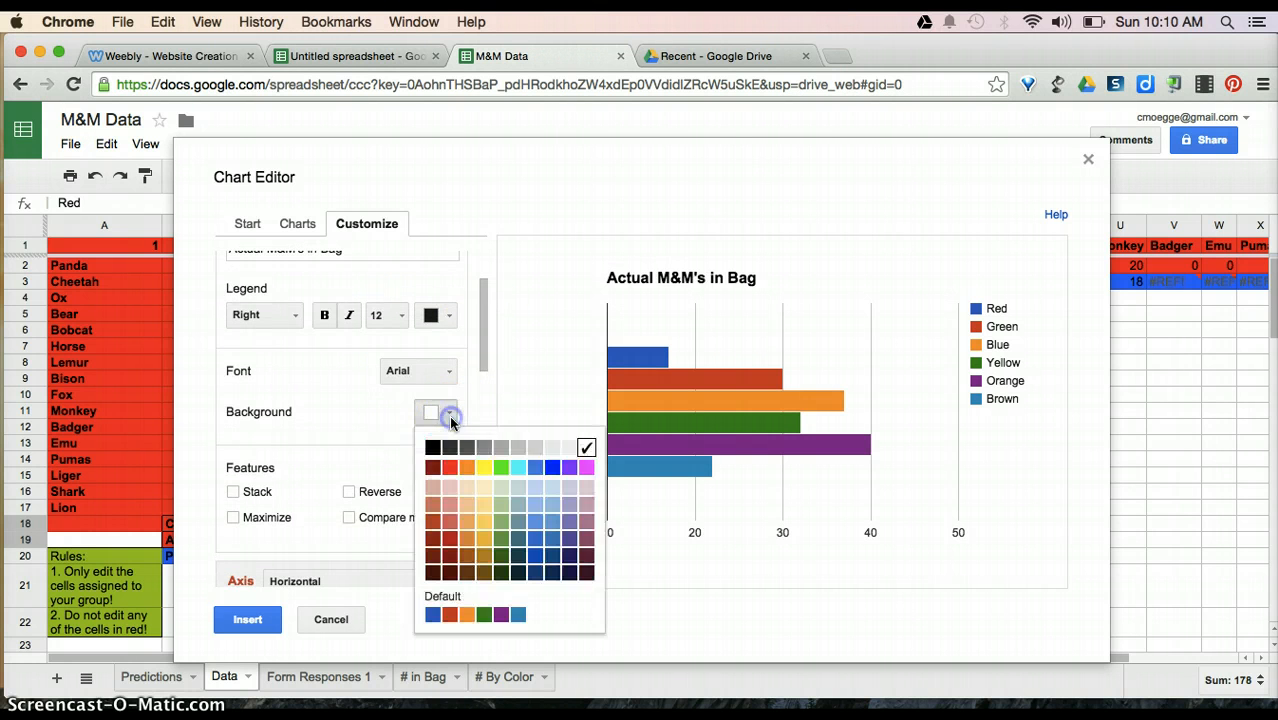
Recolour the chart's Red series bright red and its Green series green to match their names.
{"action": "left_click_drag", "start_coordinate": [485, 340], "coordinate": [462, 570]}
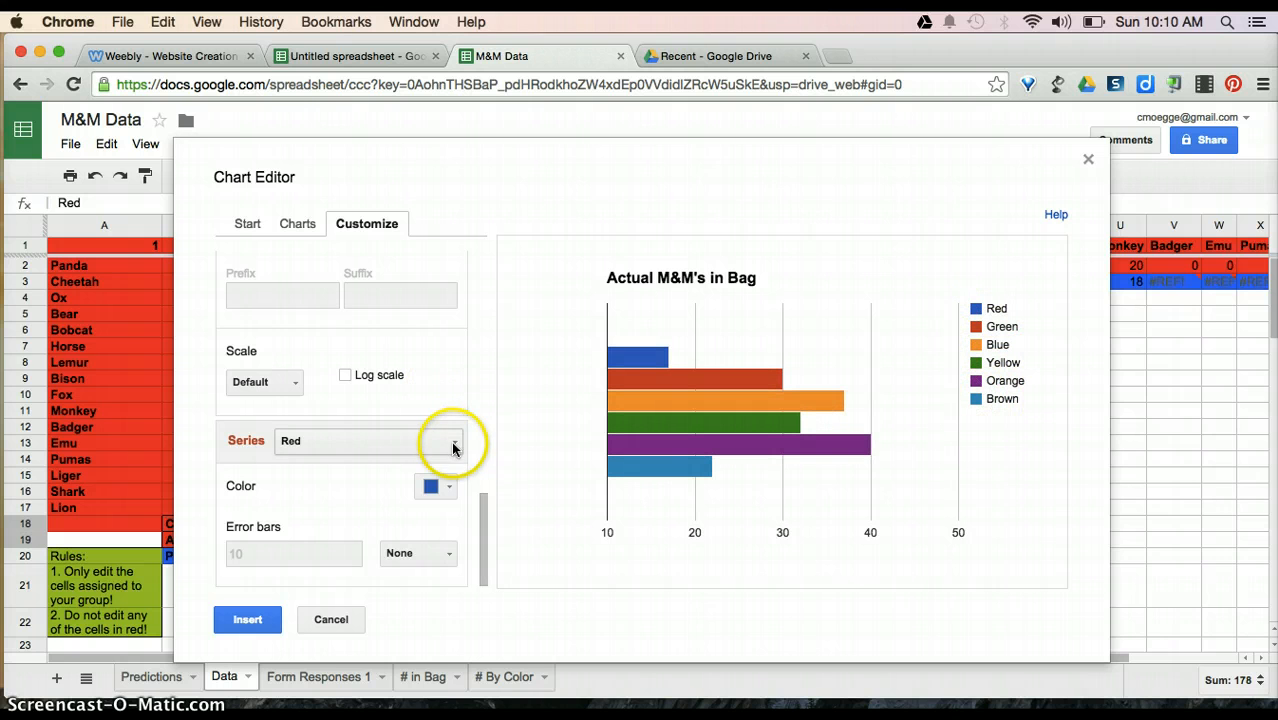
{"action": "left_click", "coordinate": [446, 497]}
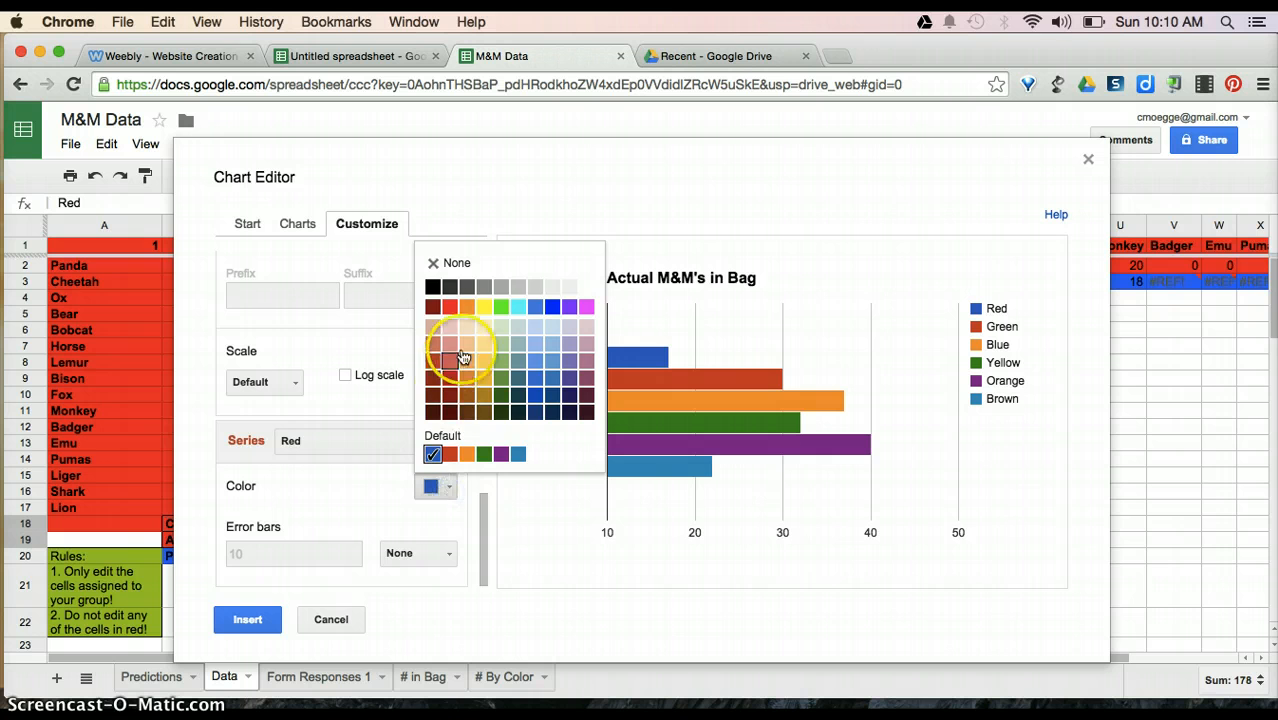
{"action": "left_click", "coordinate": [447, 305]}
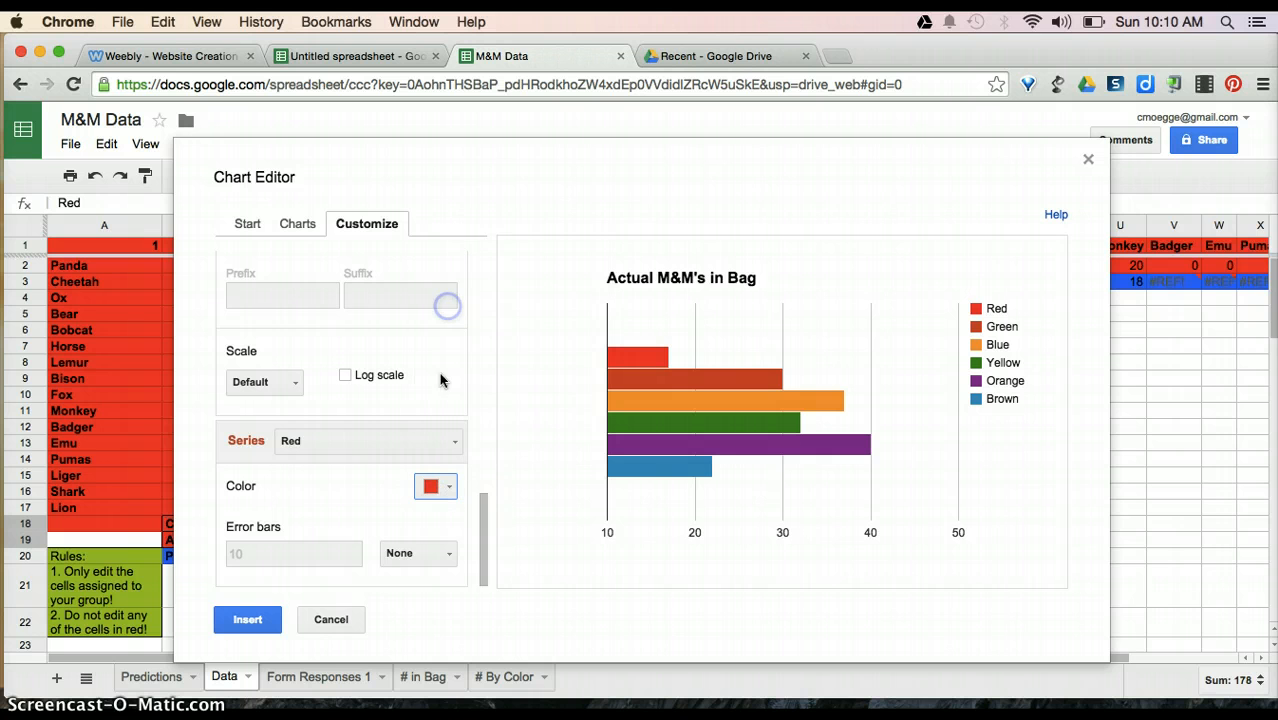
{"action": "left_click", "coordinate": [455, 441]}
{"action": "left_click", "coordinate": [354, 497]}
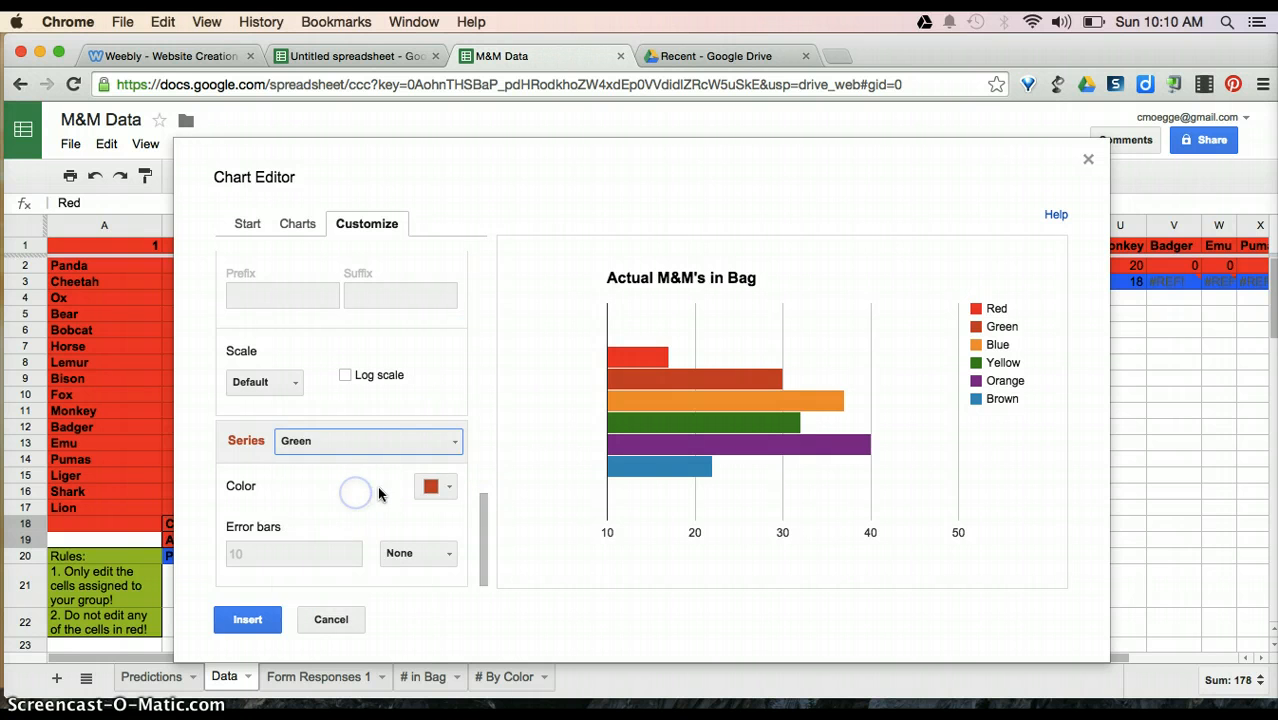
{"action": "left_click", "coordinate": [450, 486]}
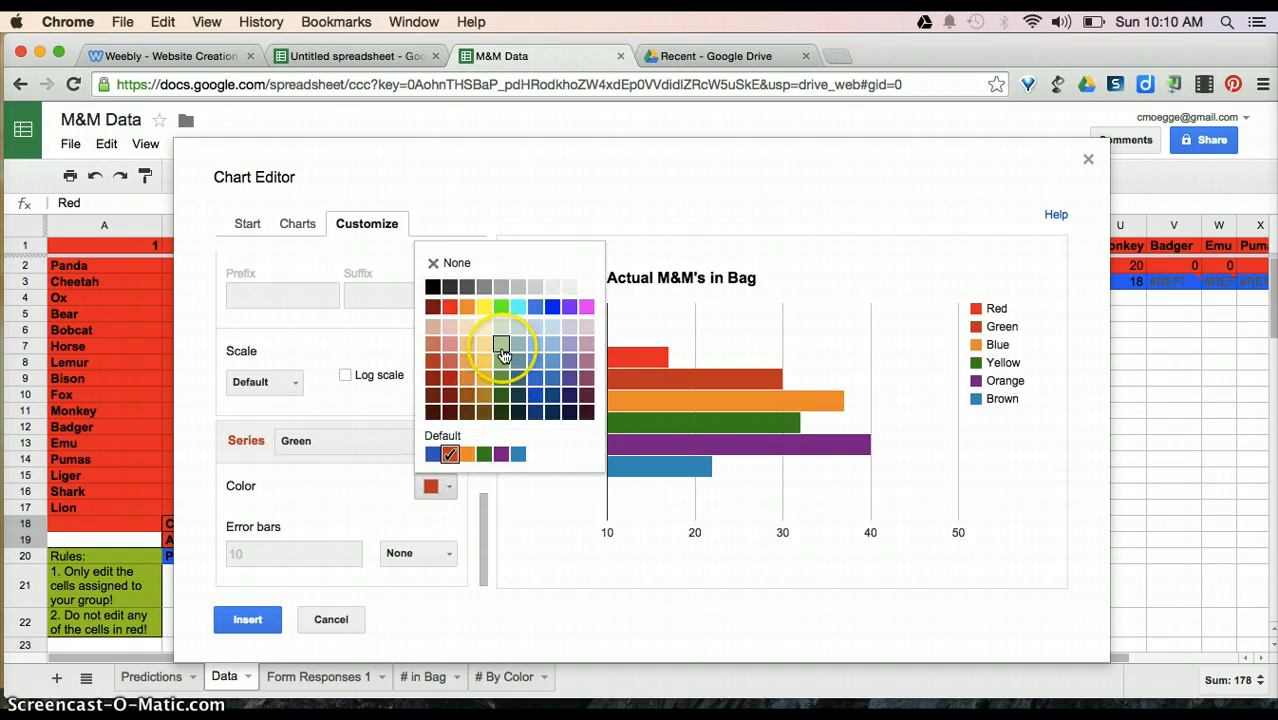
{"action": "left_click", "coordinate": [502, 380]}
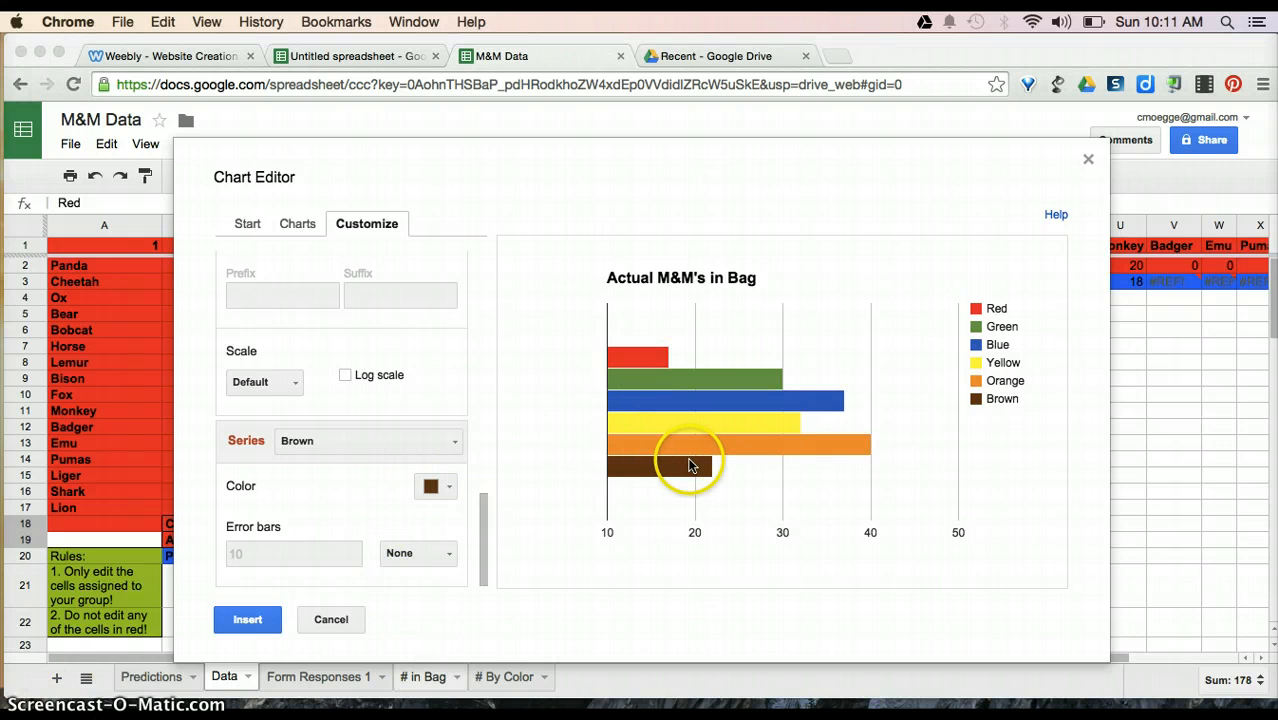
Insert the chart into the Data sheet and move it below the Summary table, starting at column K.
{"action": "left_click", "coordinate": [262, 621]}
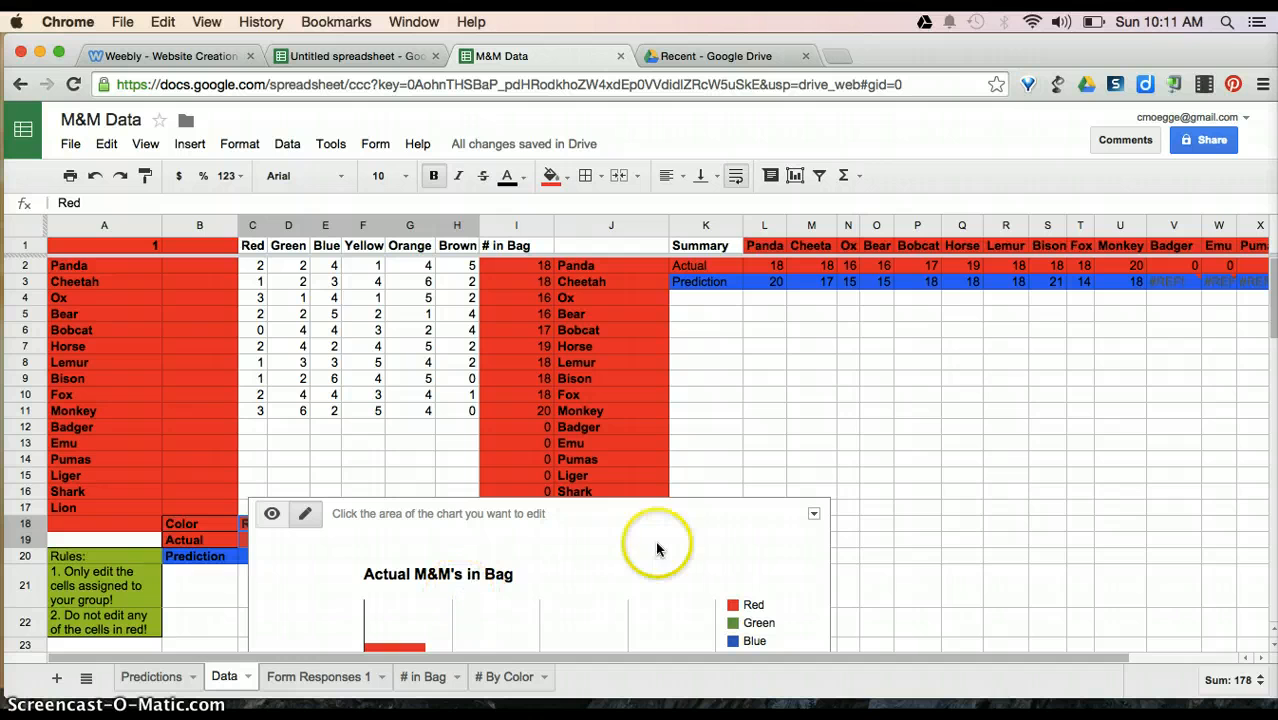
{"action": "left_click", "coordinate": [562, 568]}
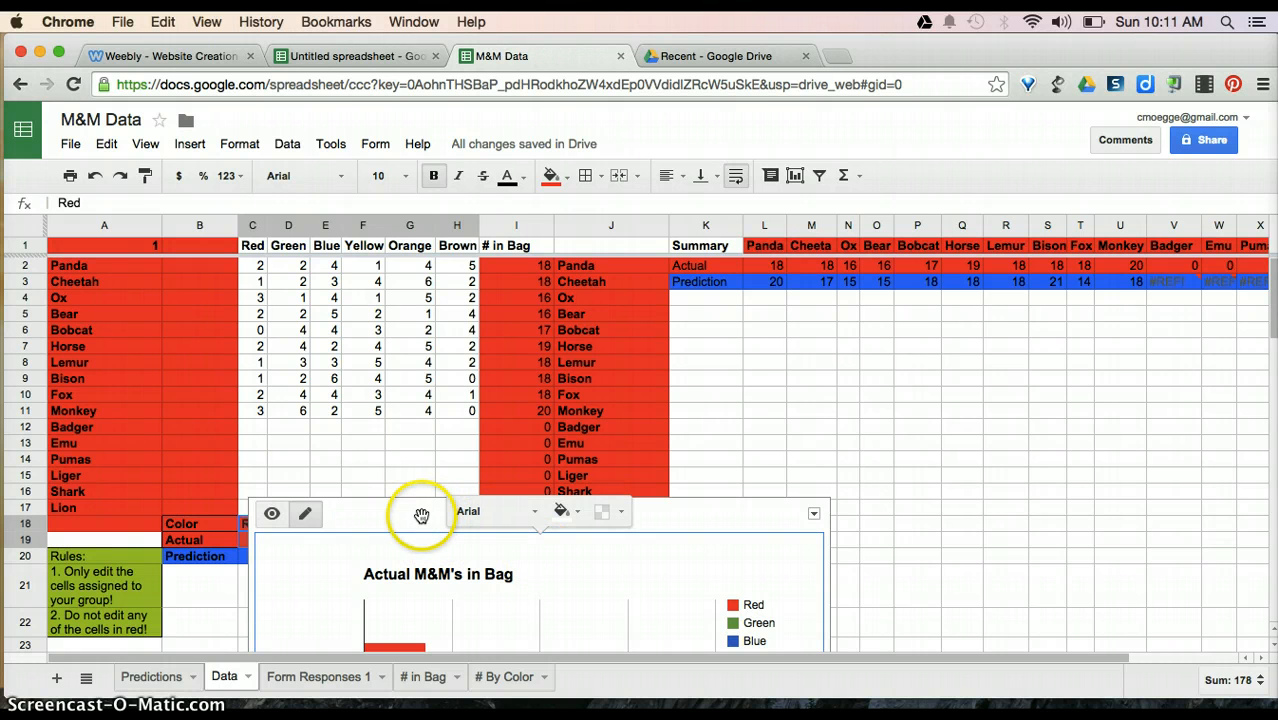
{"action": "left_click_drag", "start_coordinate": [418, 514], "coordinate": [336, 274]}
{"action": "mouse_move", "coordinate": [490, 262]}
{"action": "left_mouse_down"}
{"action": "mouse_move", "coordinate": [862, 314]}
{"action": "mouse_move", "coordinate": [882, 305]}
{"action": "mouse_move", "coordinate": [842, 309]}
{"action": "left_mouse_up"}
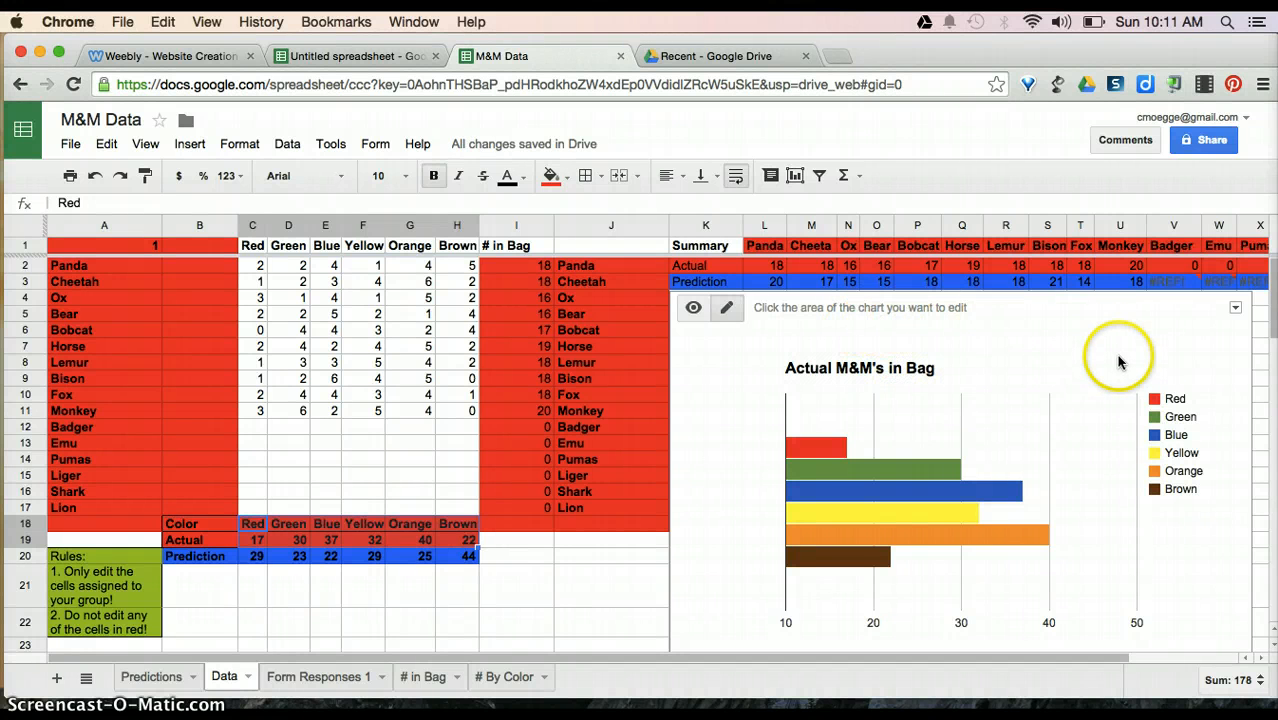
Change the text colour of the chart's legend to magenta.
{"action": "left_click", "coordinate": [1174, 440]}
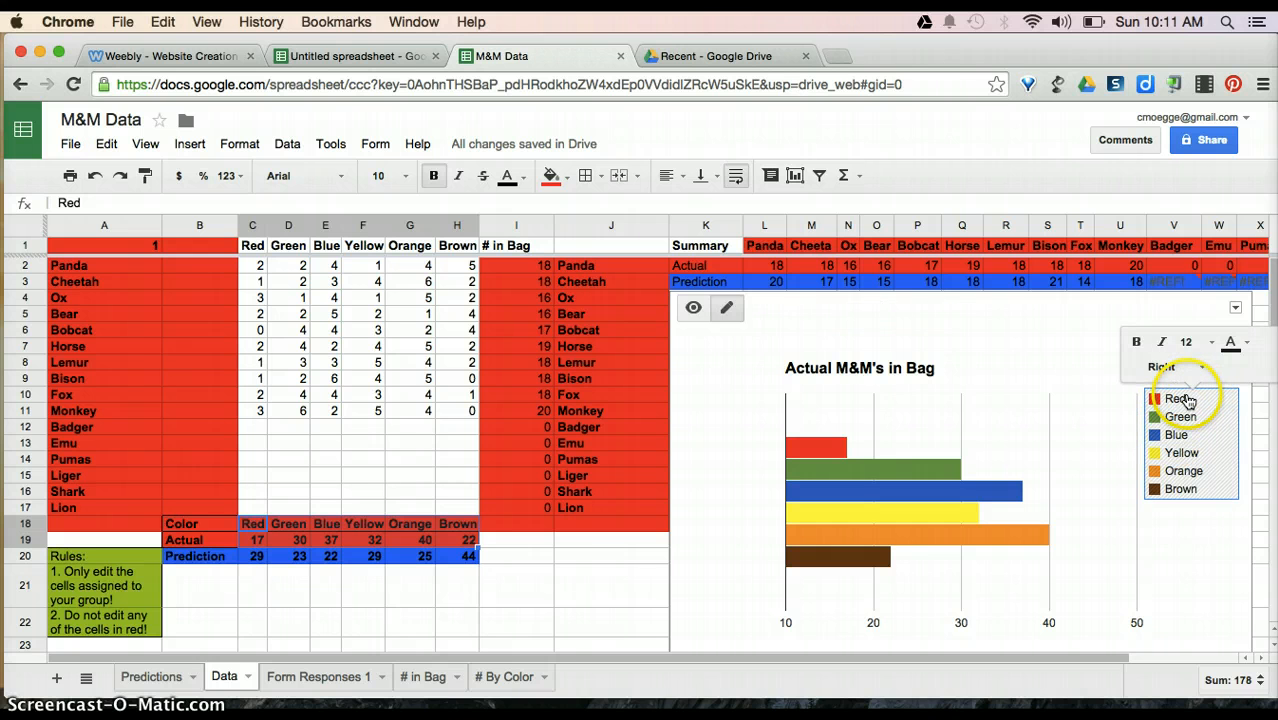
{"action": "left_click", "coordinate": [1181, 427]}
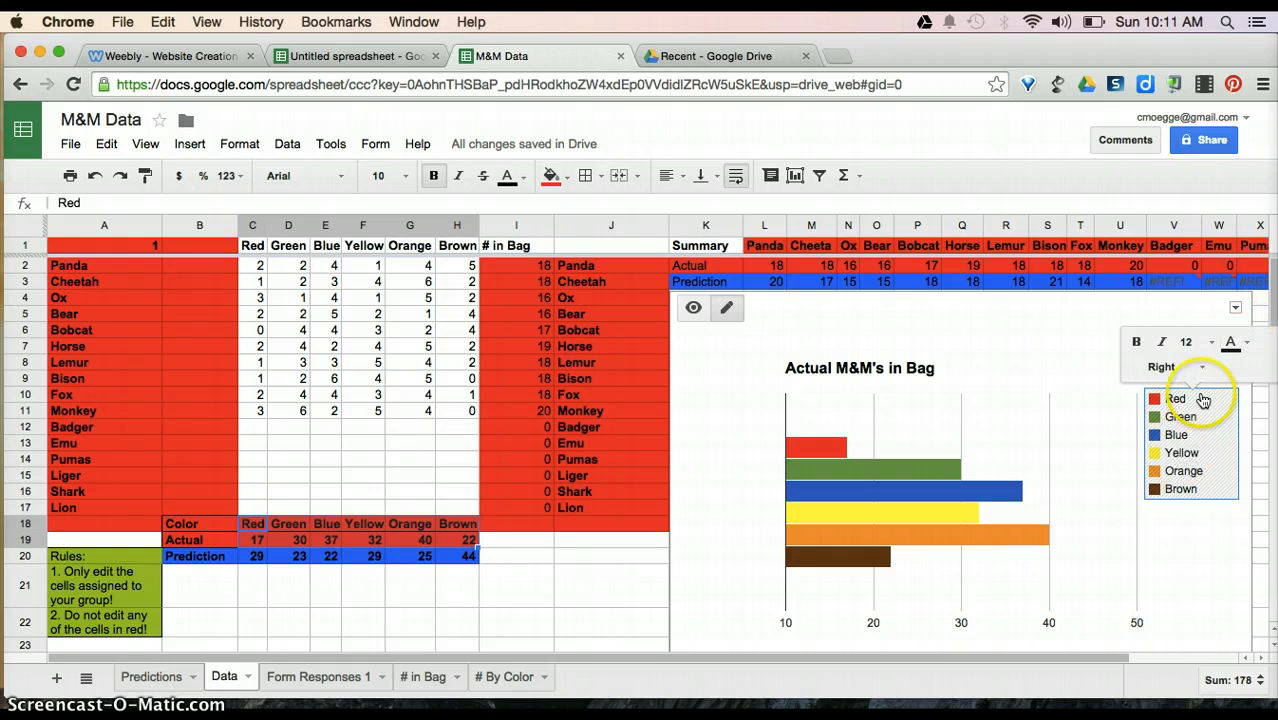
{"action": "left_click", "coordinate": [1231, 342]}
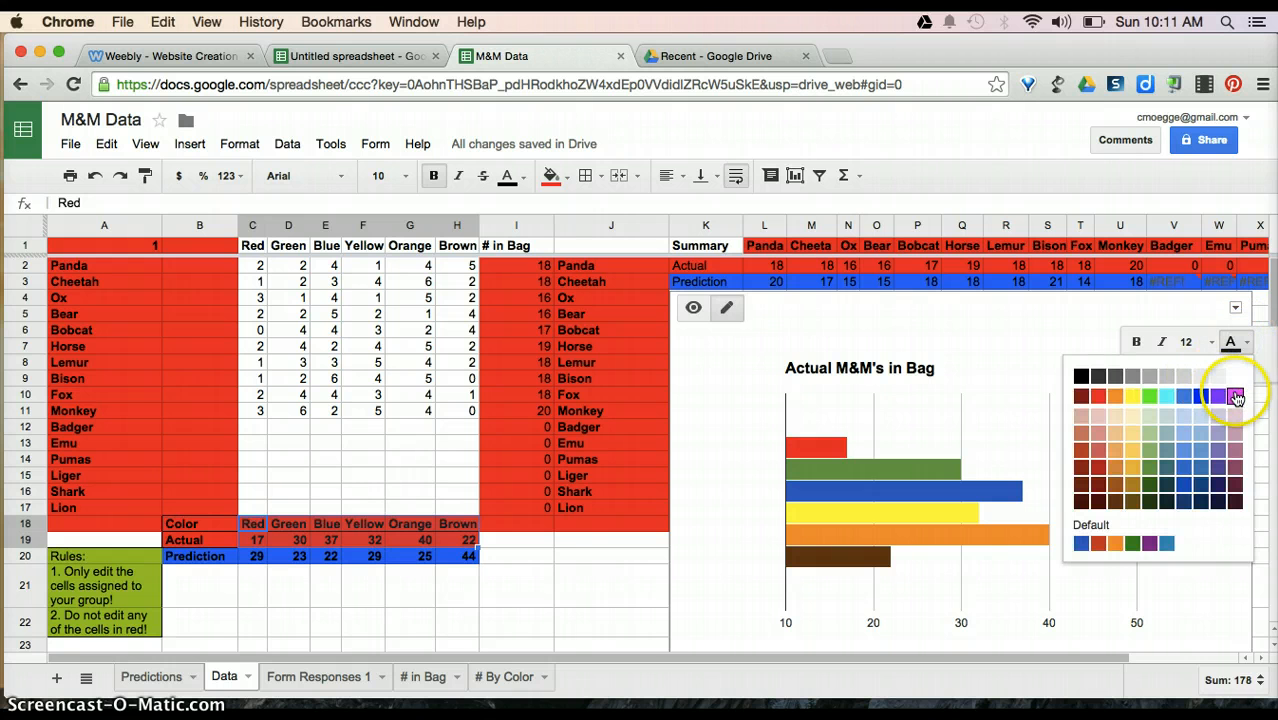
{"action": "left_click", "coordinate": [1236, 398]}
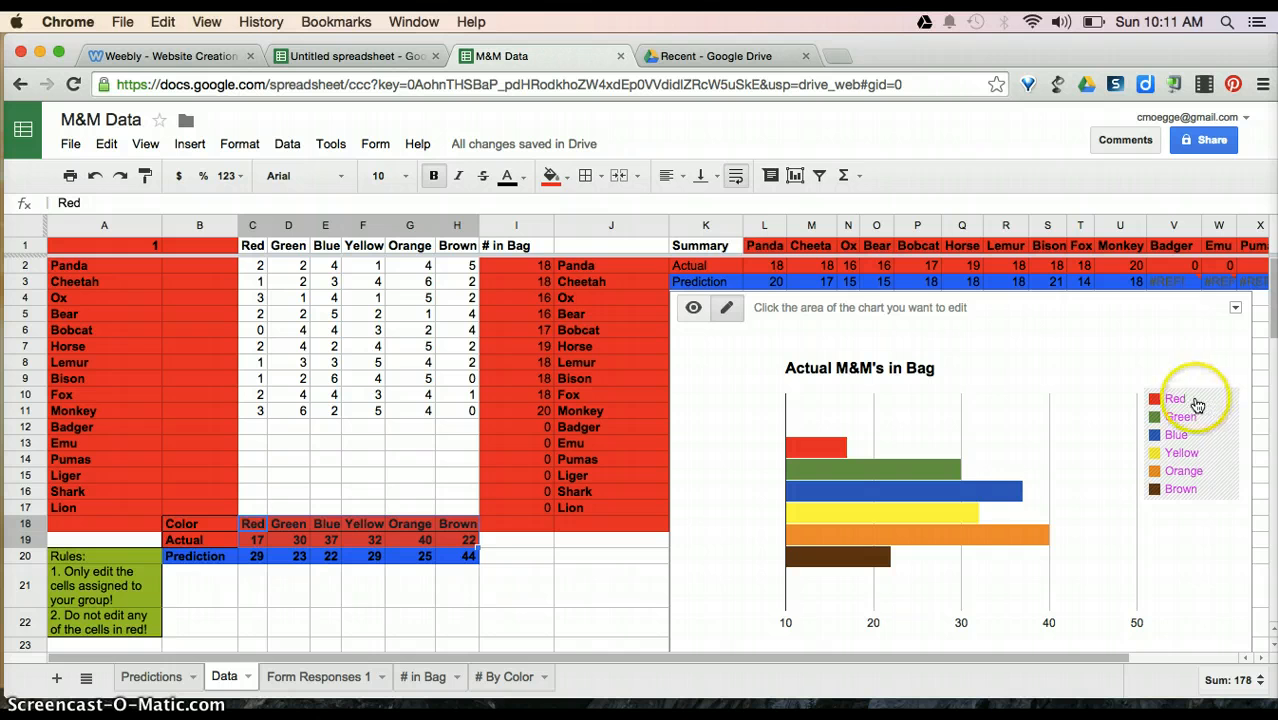
{"action": "left_click", "coordinate": [1054, 356]}
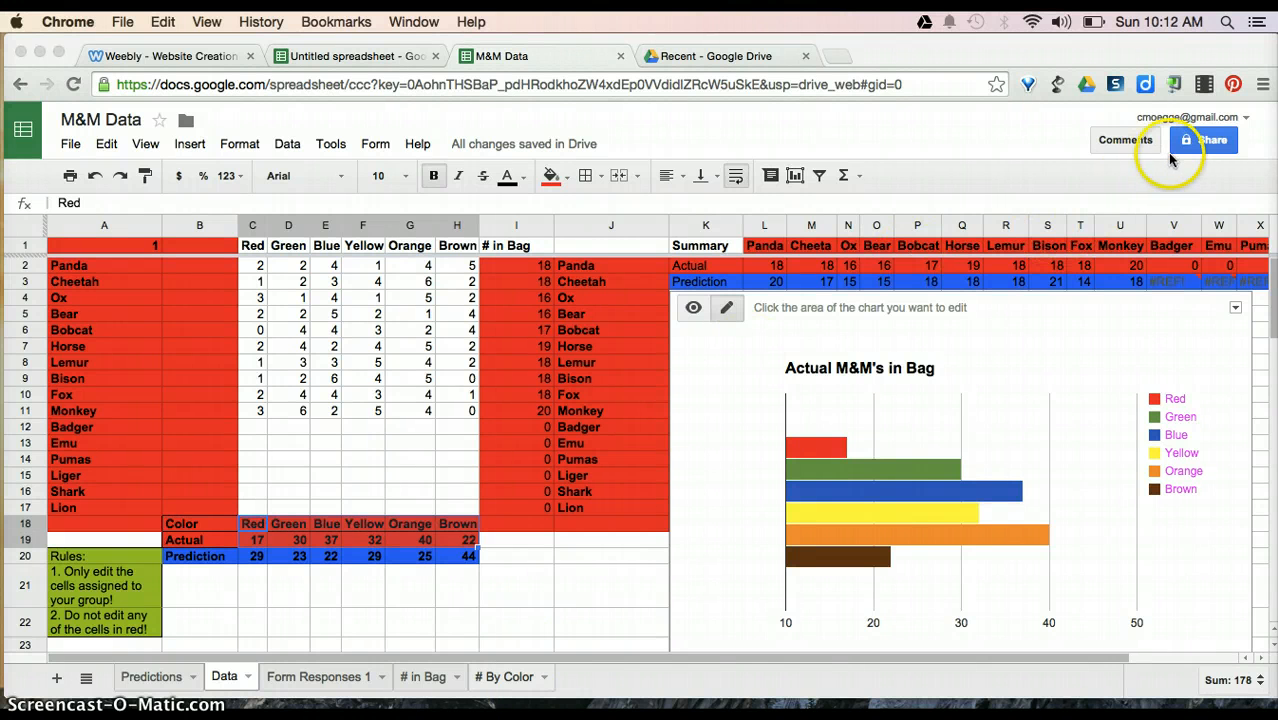
Review the spreadsheet's sharing options and close them without adding anyone.
{"action": "left_click", "coordinate": [1203, 148]}
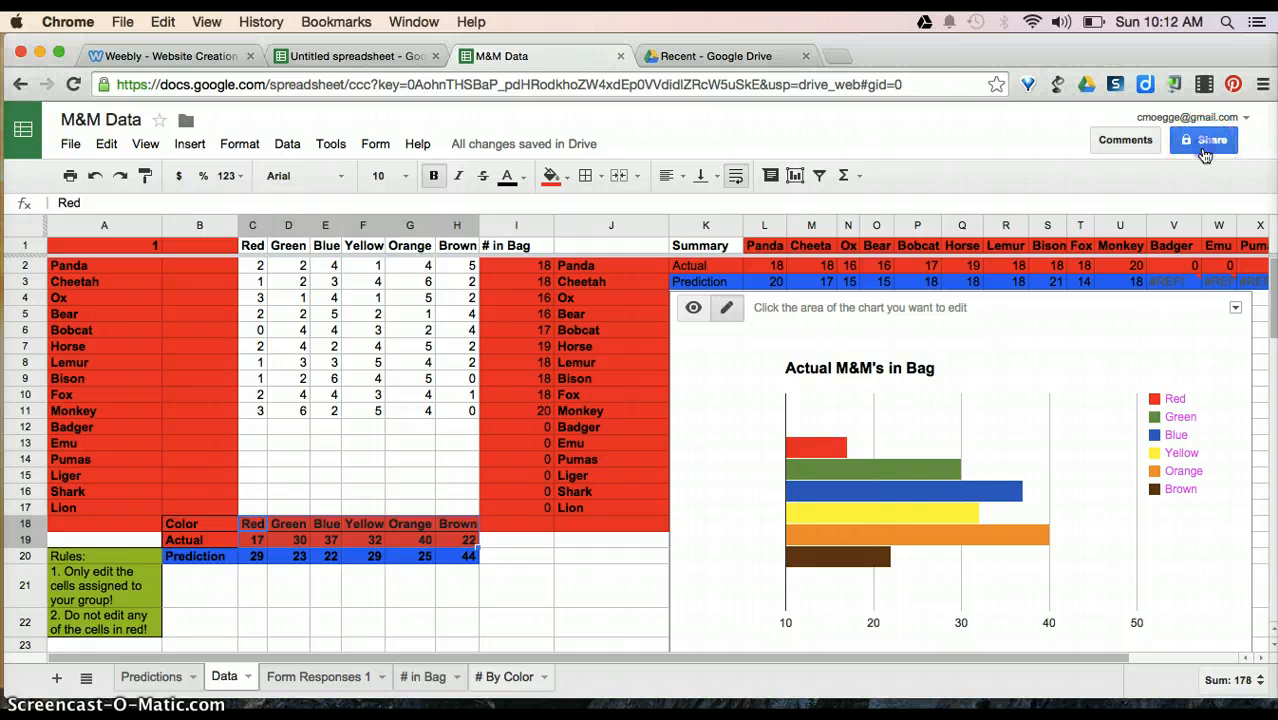
{"action": "left_click", "coordinate": [1203, 148]}
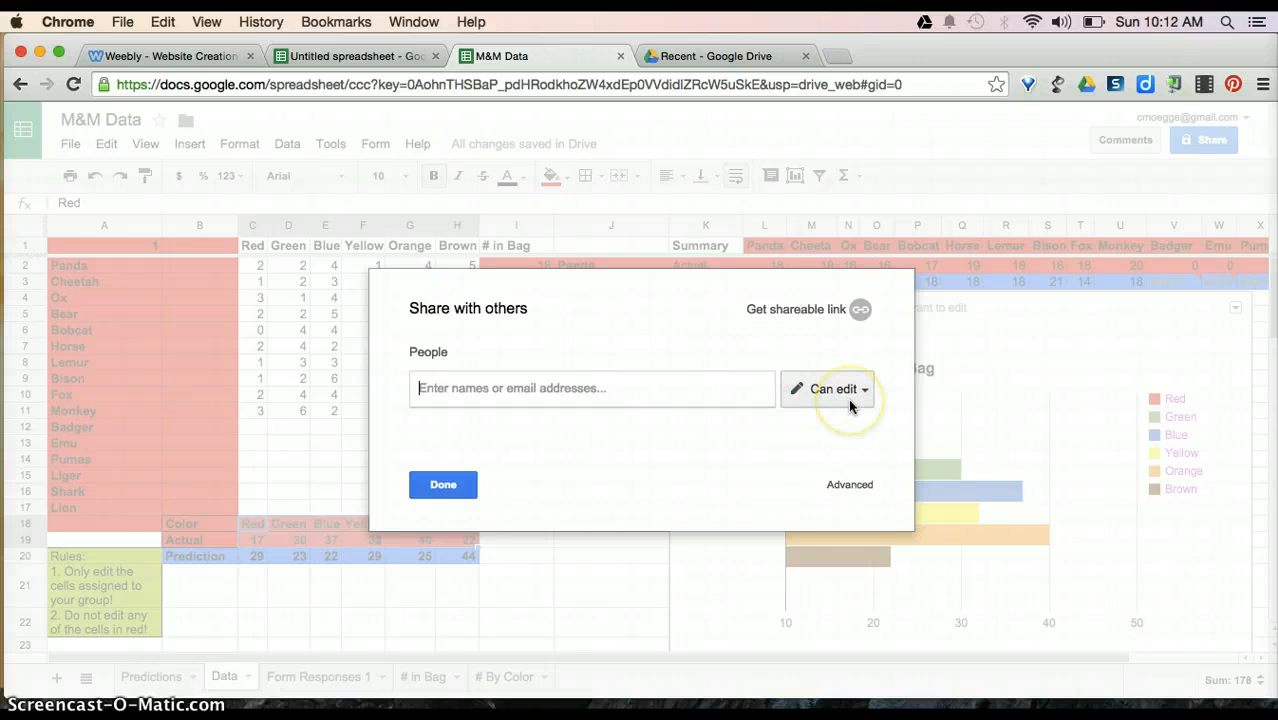
{"action": "left_click", "coordinate": [422, 485]}
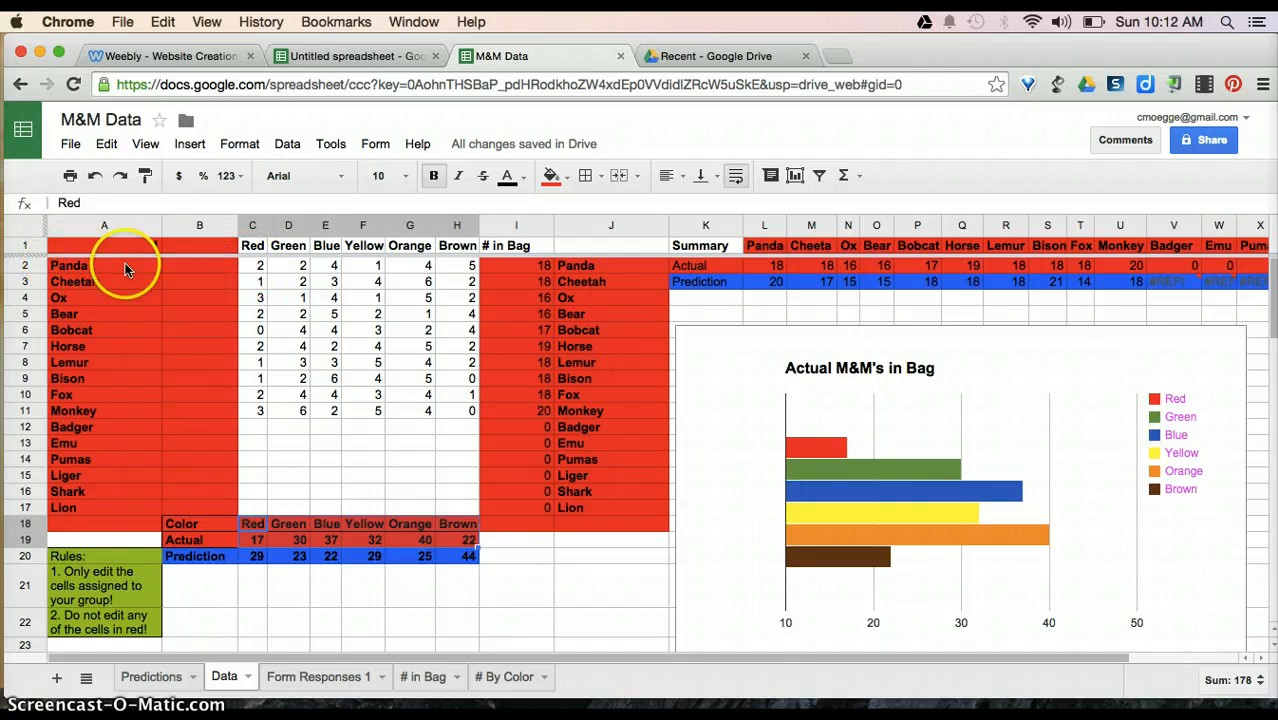
Examine Panda's colour counts in C2:H2, the formula in I2, and the count cells C2, D5 and E5.
{"action": "left_click", "coordinate": [255, 267]}
{"action": "left_click_drag", "start_coordinate": [255, 267], "coordinate": [461, 268]}
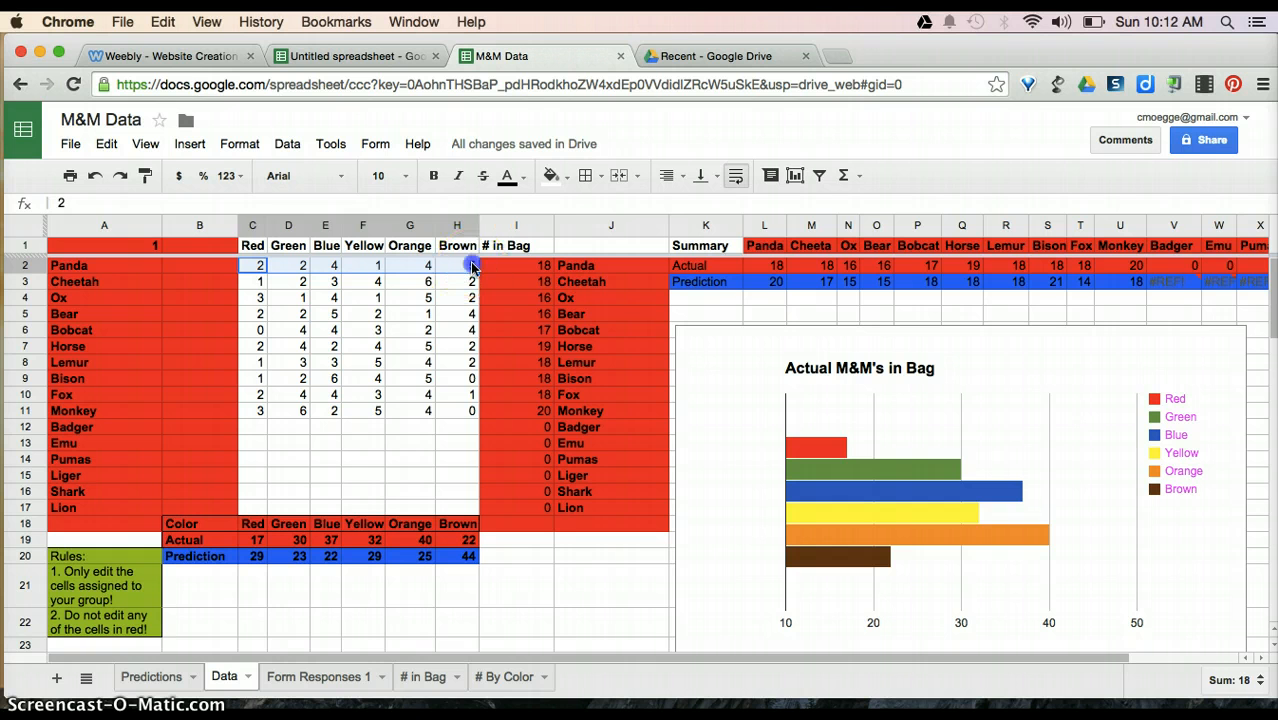
{"action": "left_click_drag", "start_coordinate": [465, 270], "coordinate": [539, 272]}
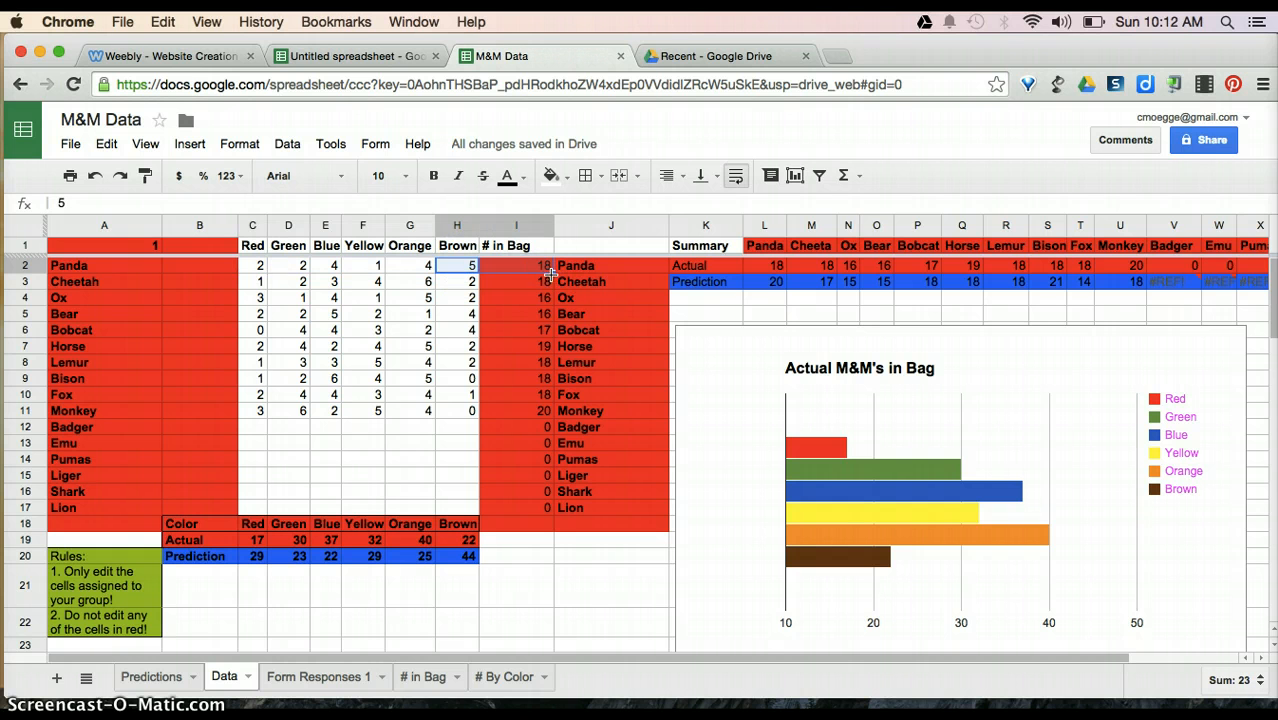
{"action": "left_click", "coordinate": [539, 272]}
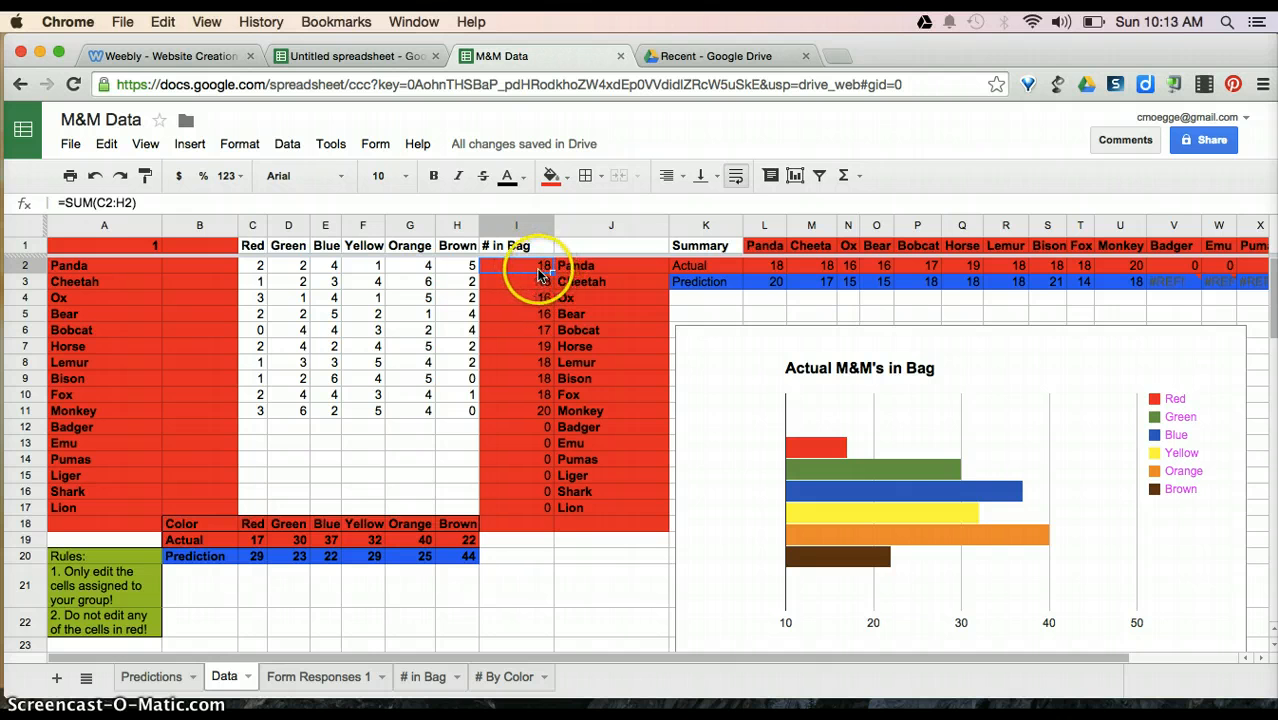
{"action": "left_click", "coordinate": [253, 268]}
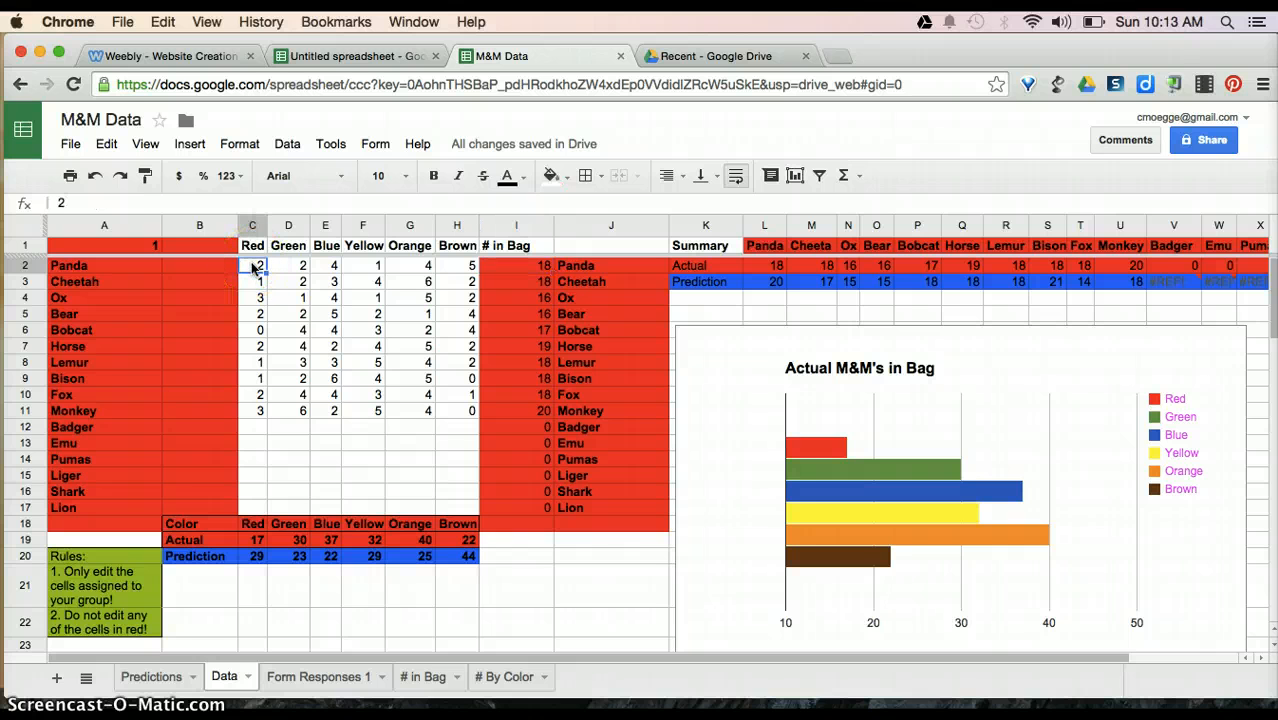
{"action": "left_click", "coordinate": [290, 314]}
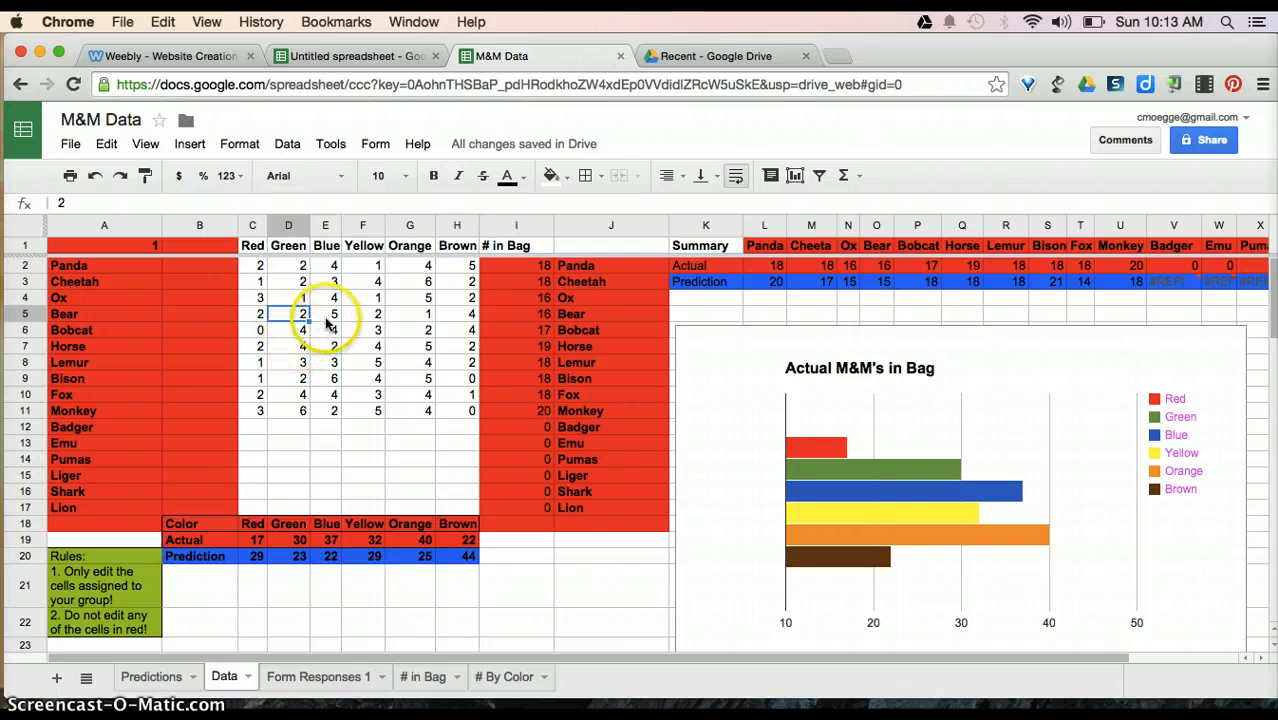
{"action": "left_click", "coordinate": [328, 316]}
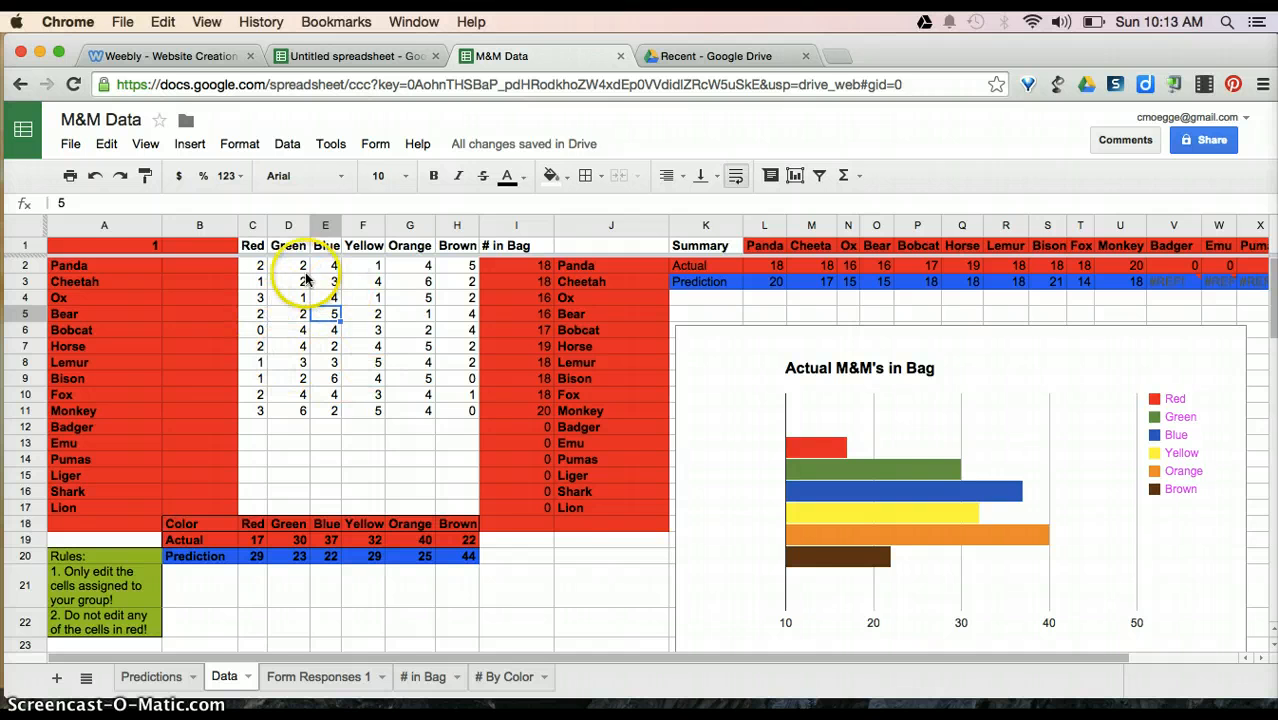
{"action": "left_click", "coordinate": [257, 267]}
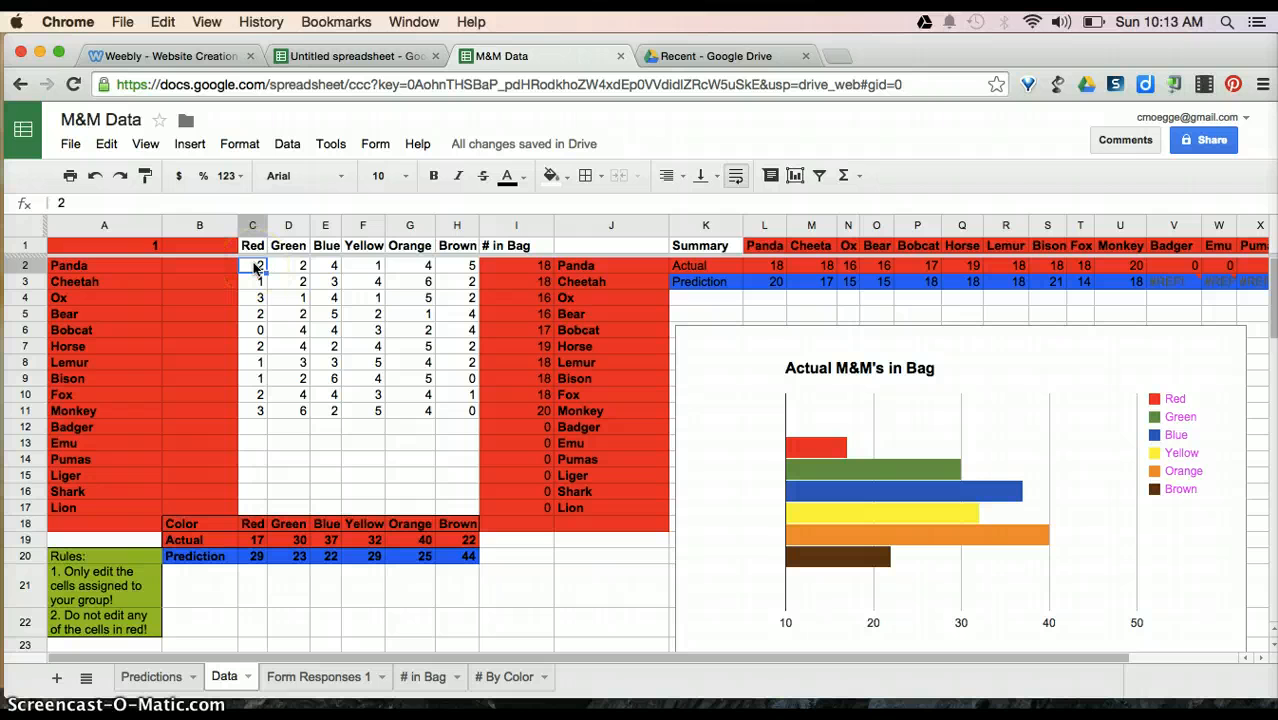